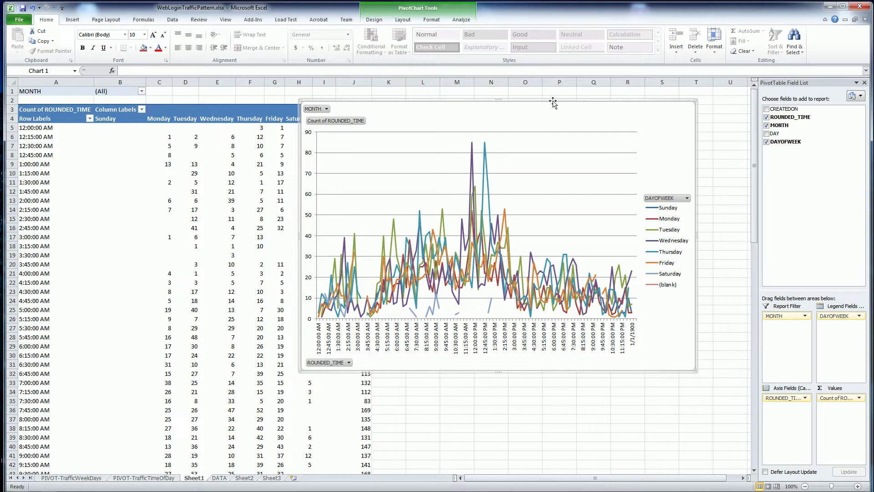
Move the weekday line PivotChart slightly left so it sits beside the pivot table.
drag(553, 102, 539, 101)
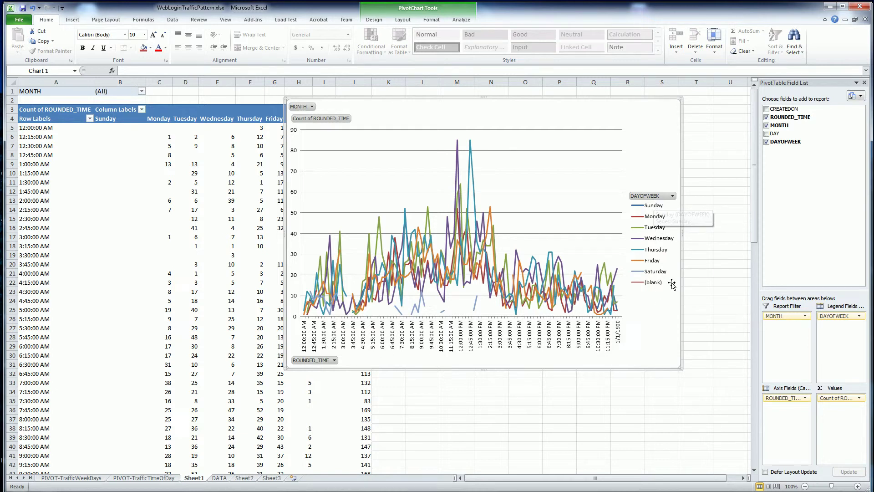
Uncheck most weekdays and the blank entry in the chart's DAYOFWEEK filter and apply it.
click(673, 196)
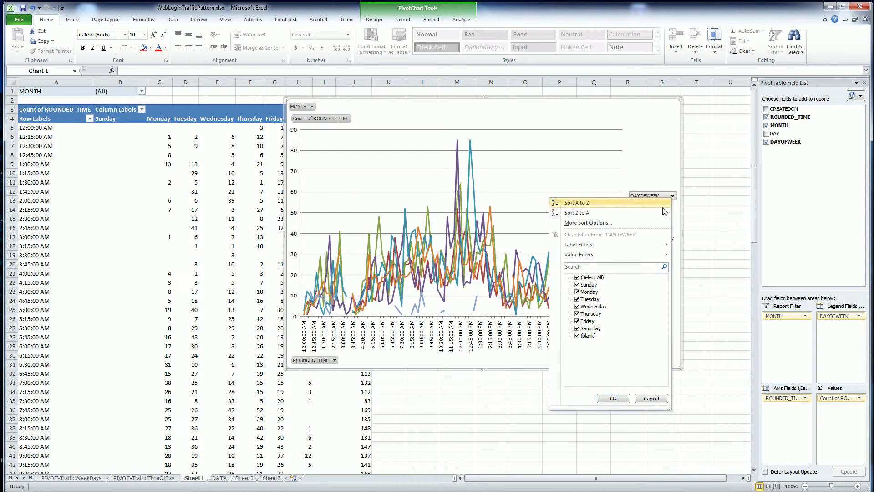
click(578, 292)
click(578, 299)
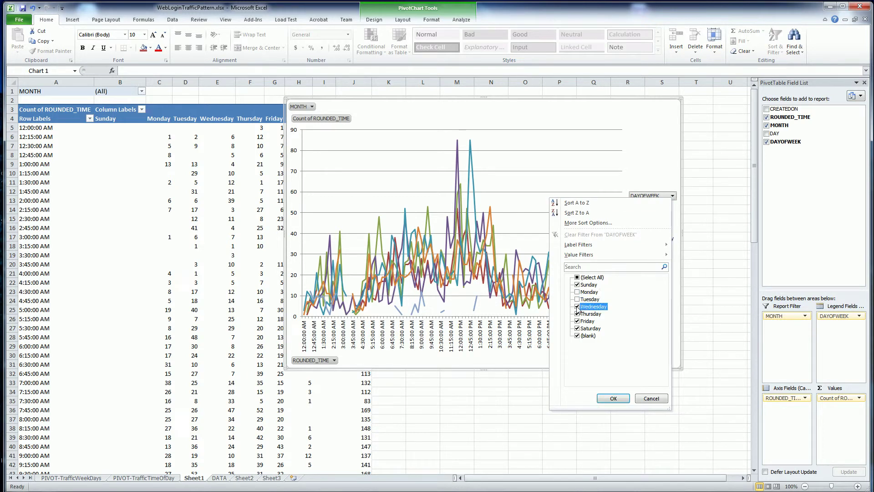
click(577, 306)
click(577, 314)
click(577, 321)
click(578, 328)
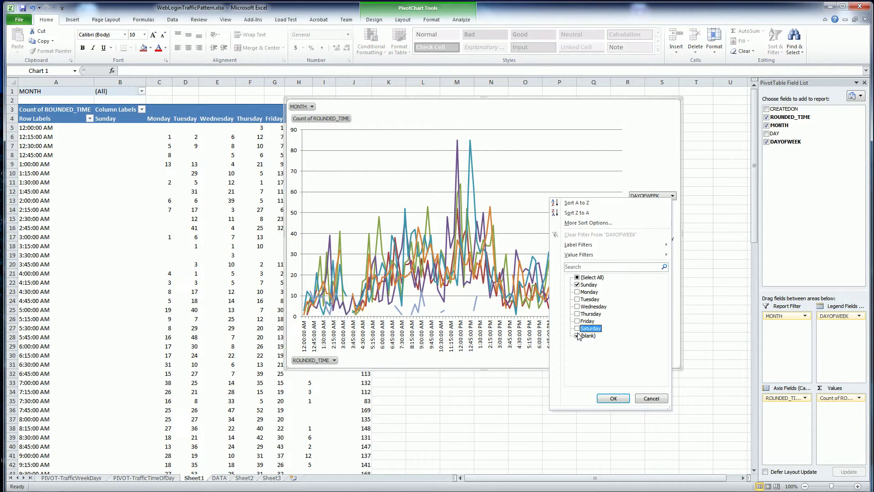
click(578, 336)
click(577, 328)
click(613, 398)
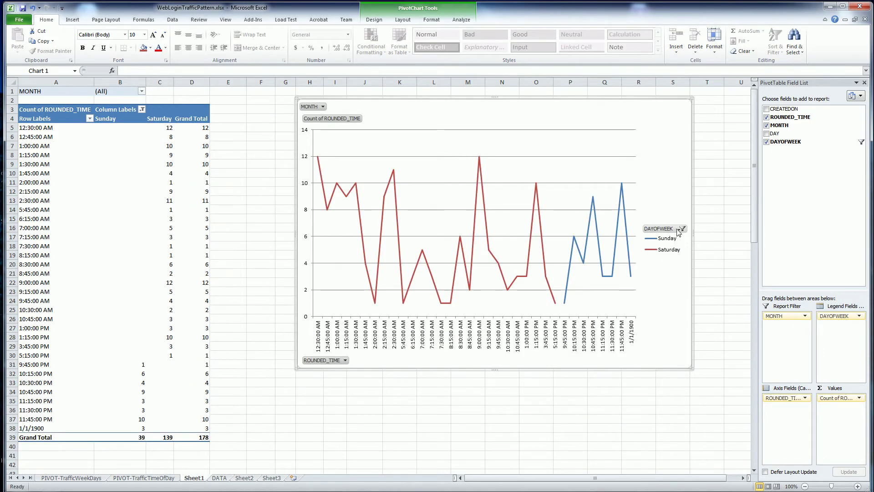
Adjust the DAYOFWEEK filter so only Monday remains checked, and apply it.
click(680, 229)
click(583, 317)
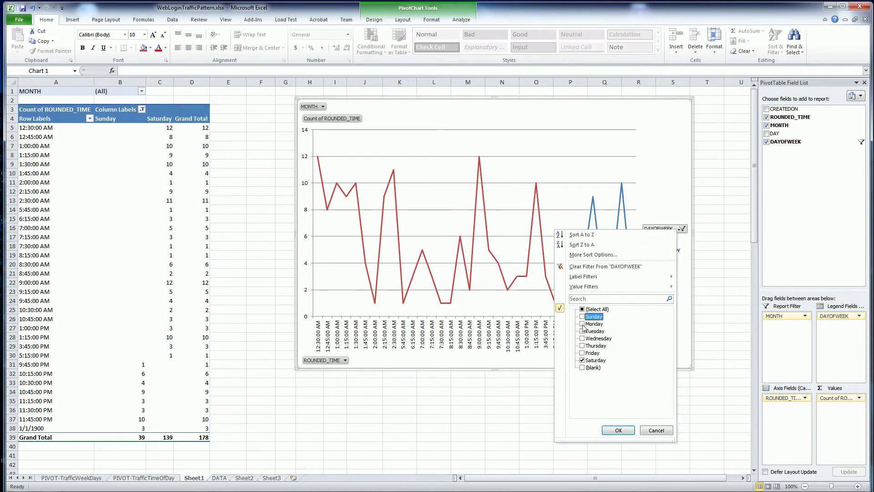
click(583, 324)
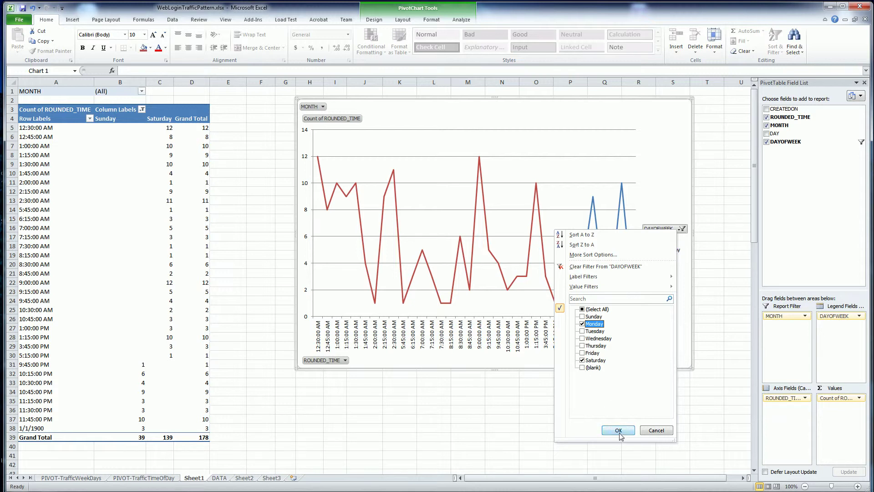
click(582, 360)
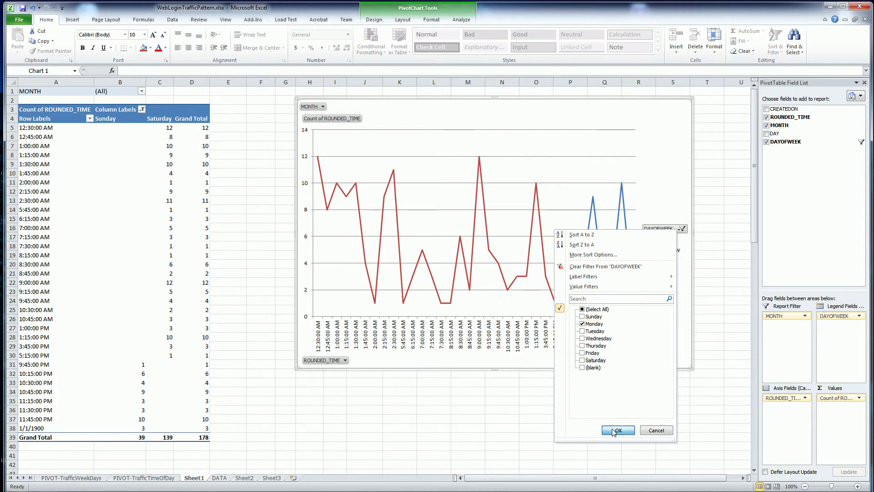
click(616, 430)
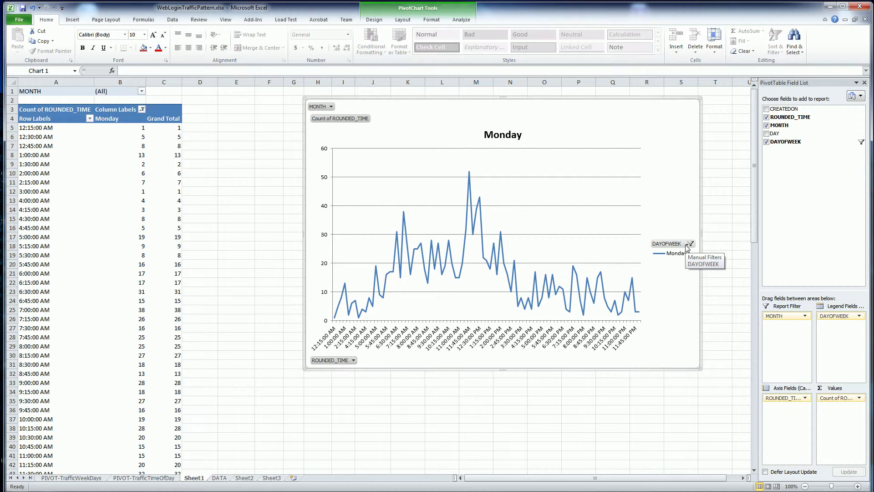
Enable Select Multiple Items in the MONTH filter with all months kept, then maximize Excel.
click(331, 106)
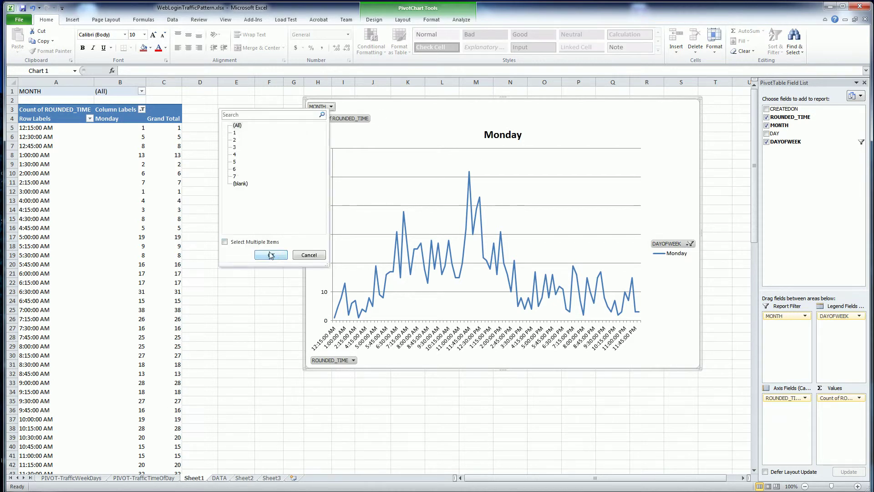
click(245, 242)
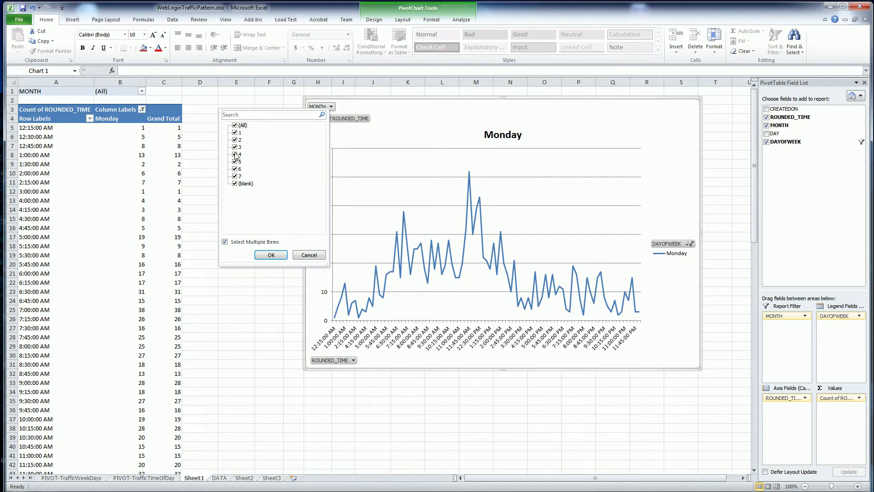
click(275, 255)
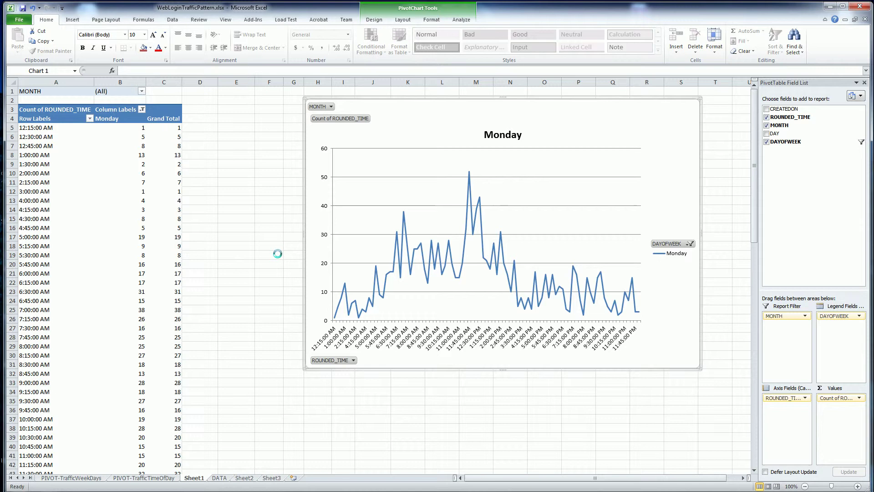
click(843, 6)
Select Book1's CREATEDON column to count its 8,433 timestamps, scrolling to the bottom and back.
click(845, 6)
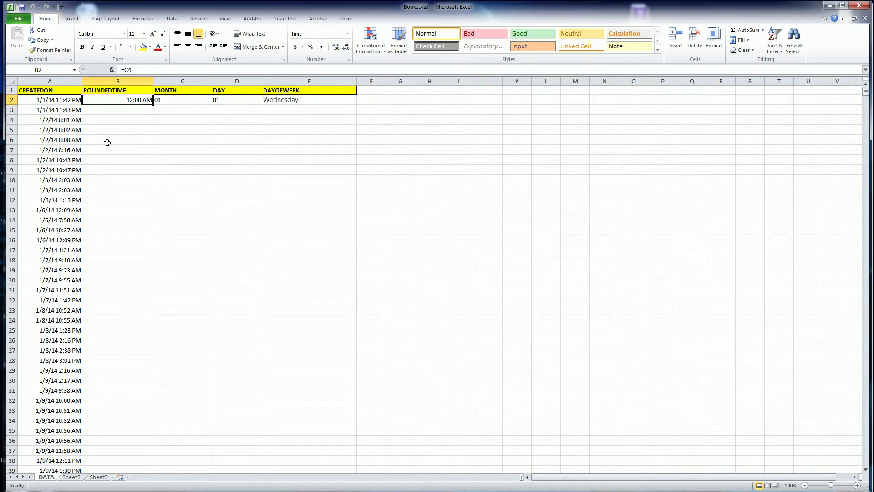
click(61, 81)
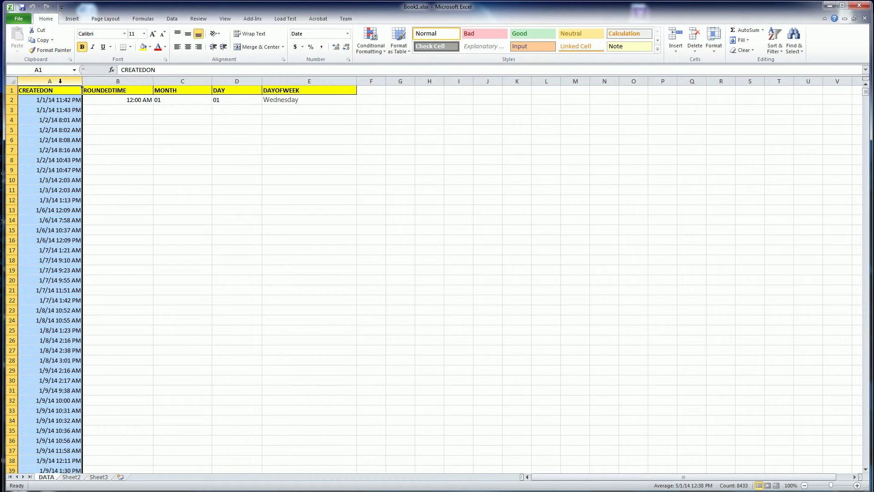
click(155, 240)
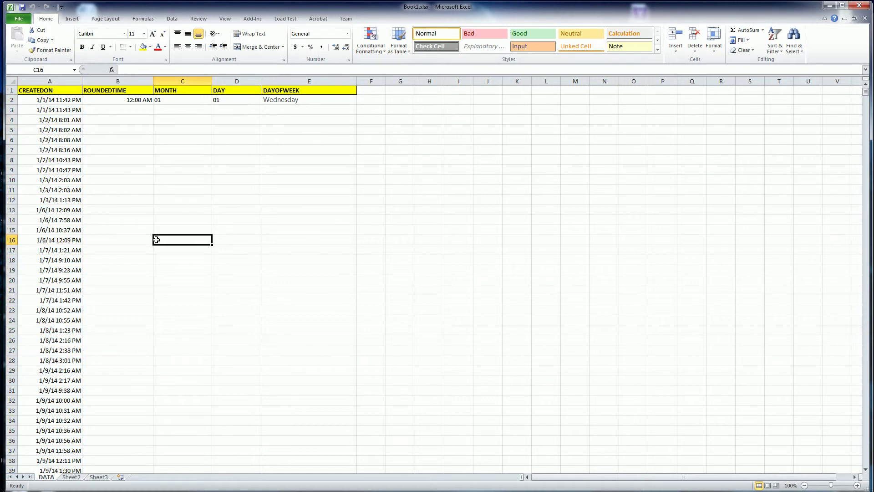
click(40, 82)
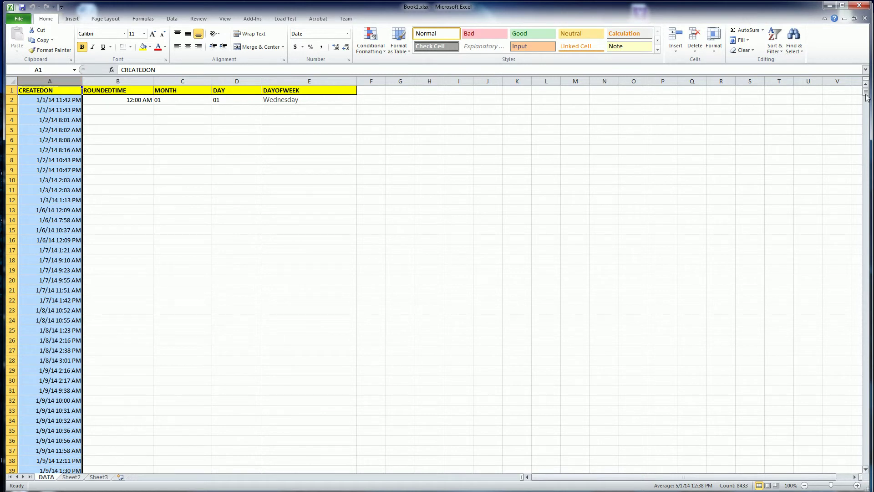
drag(867, 97, 866, 461)
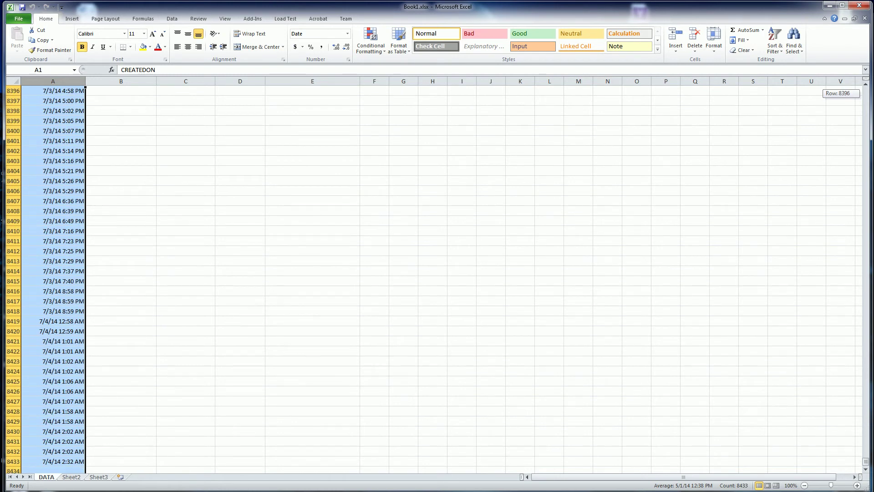
drag(865, 461, 866, 91)
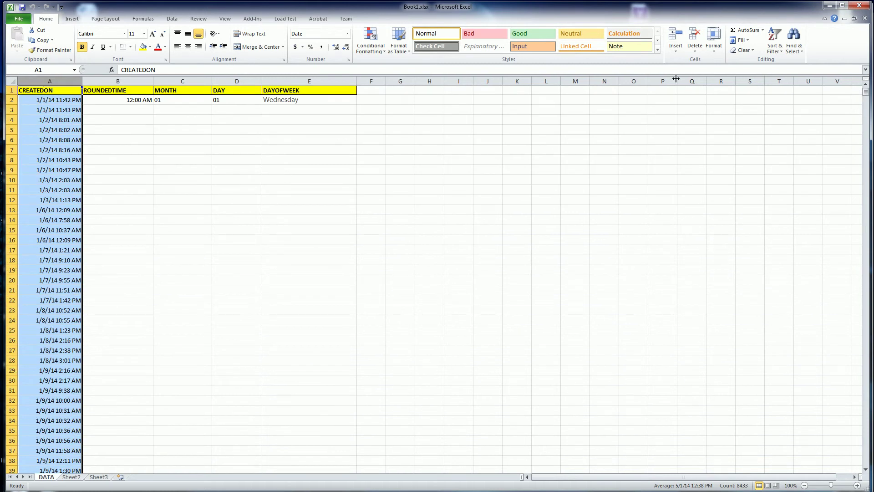
Review B2's formula =HOUR(A2)/24+CEILING(MINUTE(A2),15)/(24*60) against the empty cells below.
click(131, 136)
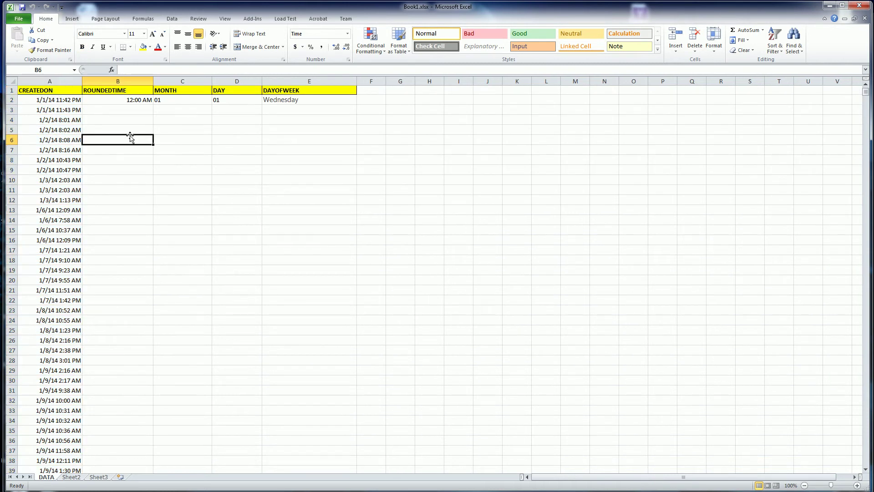
click(102, 99)
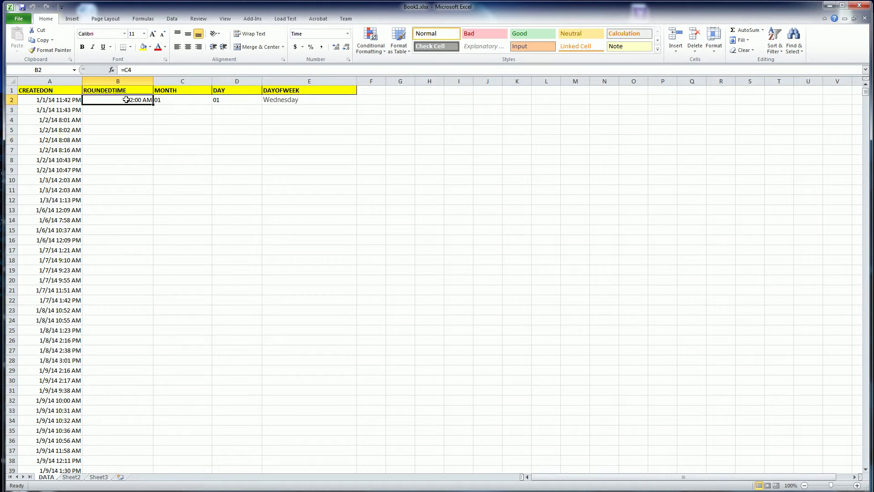
drag(129, 99, 186, 101)
click(144, 124)
click(127, 100)
click(133, 122)
click(131, 100)
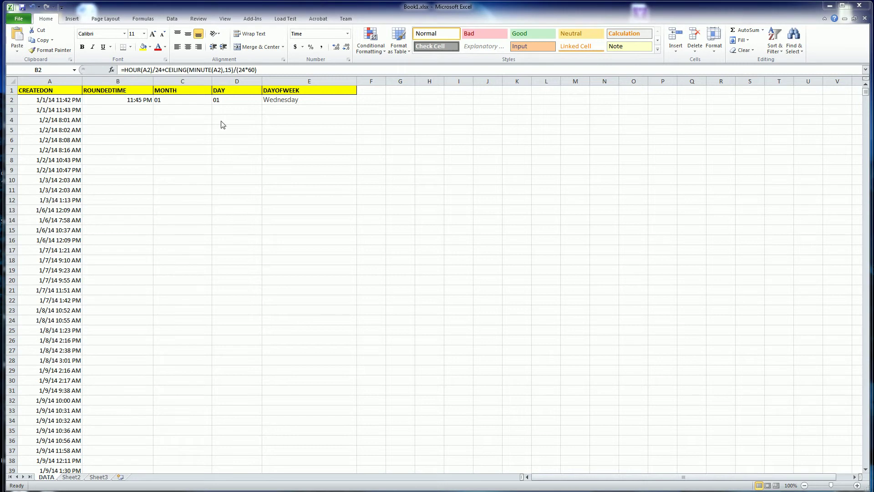
click(134, 119)
click(127, 101)
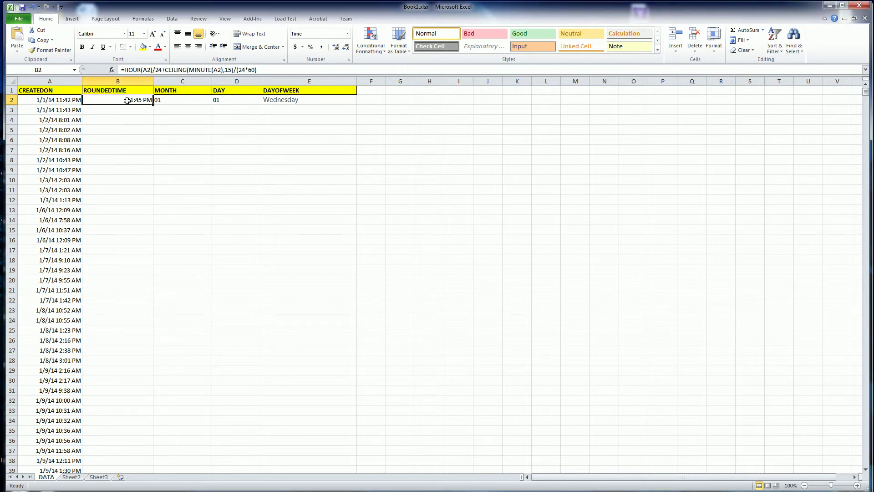
Compare A2's 11:42 PM timestamp with its rounded 11:45 PM result in ROUNDEDTIME.
click(63, 82)
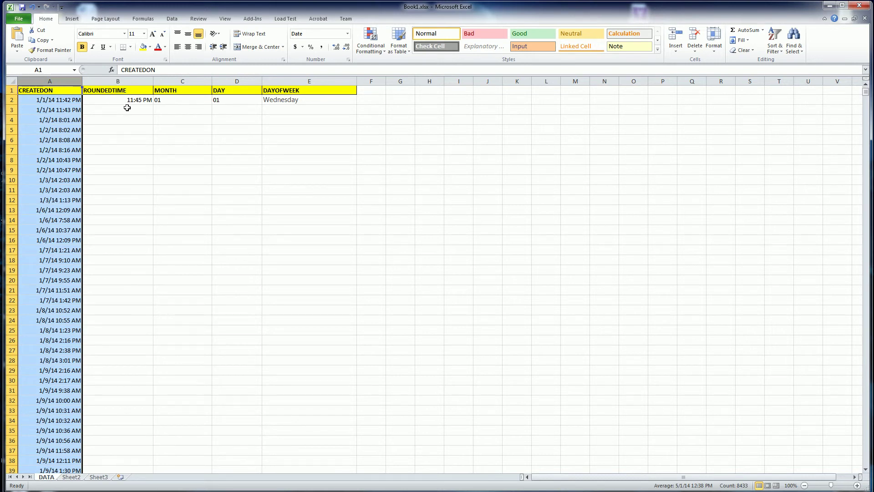
click(64, 99)
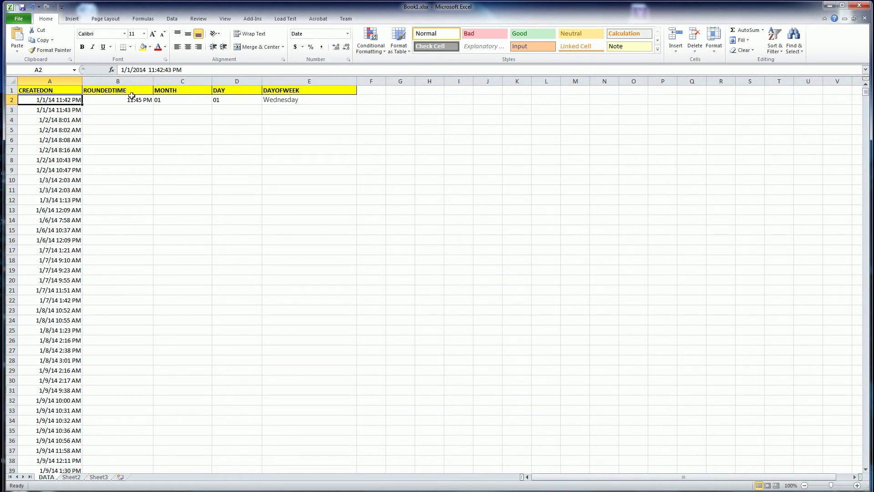
click(124, 81)
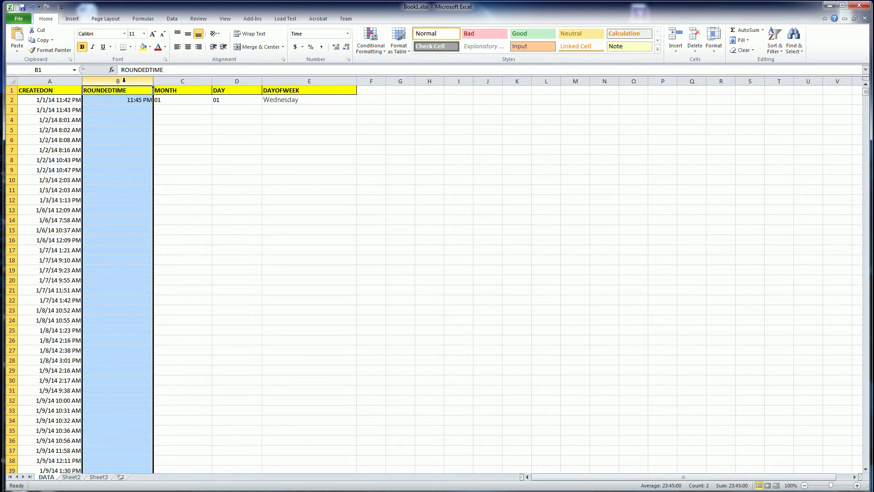
click(126, 102)
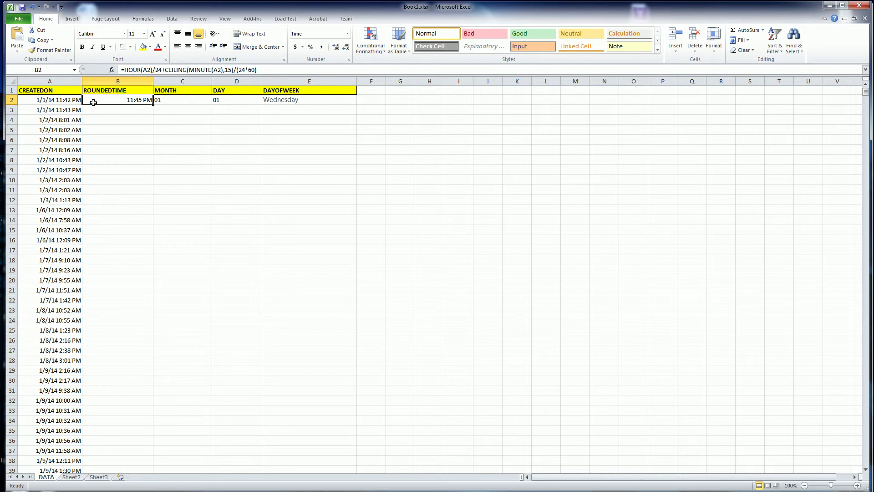
Compare the timestamps in A2 to A7 against the rounding formula in B2.
drag(69, 99, 74, 129)
click(72, 141)
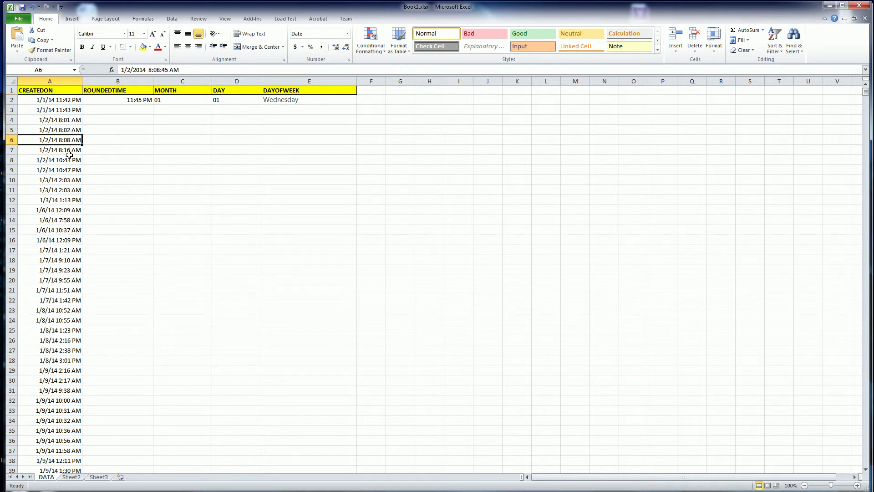
click(70, 152)
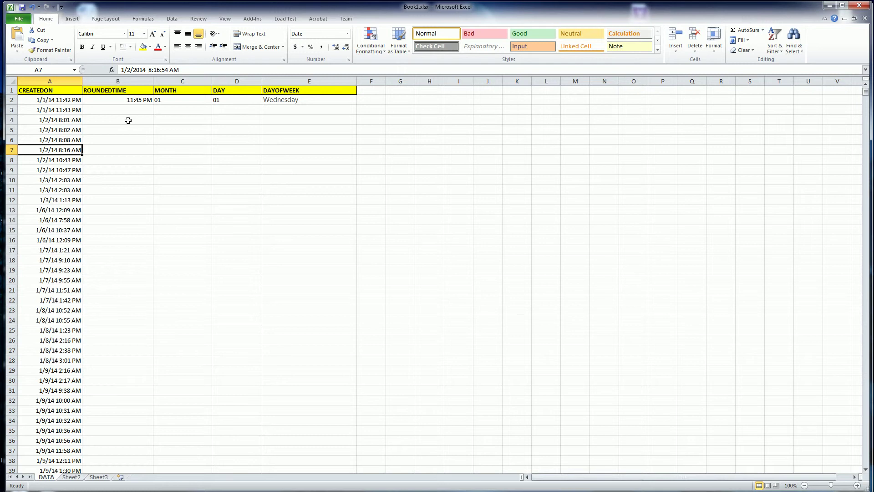
click(127, 100)
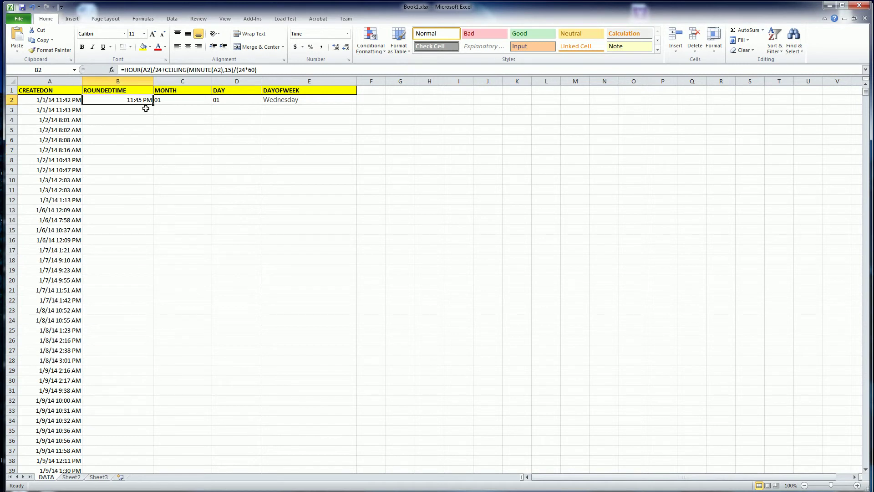
click(132, 109)
click(125, 101)
Review the MONTH, DAY and DAYOFWEEK formulas in C2:E2, then fill B2:E2 down to row 14.
click(177, 105)
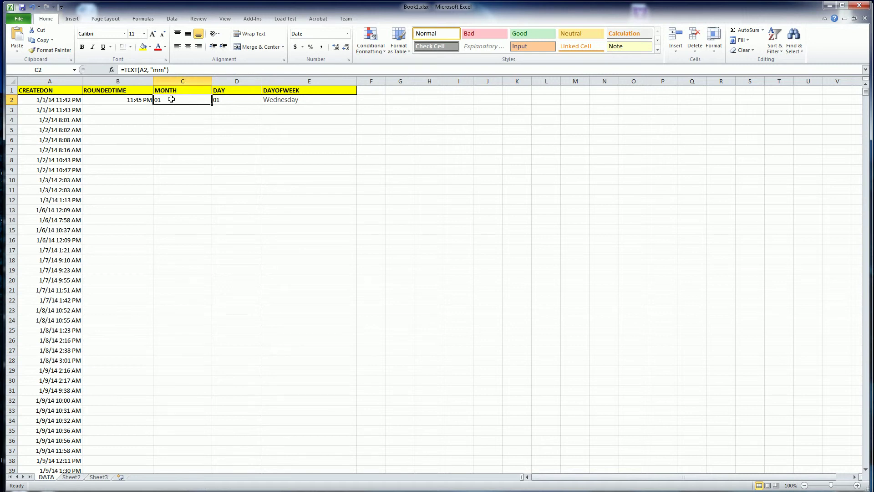
click(231, 100)
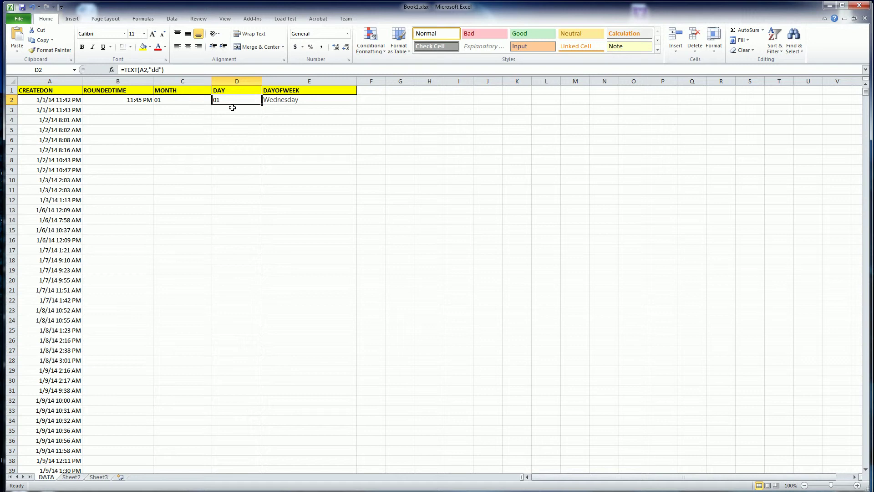
click(304, 105)
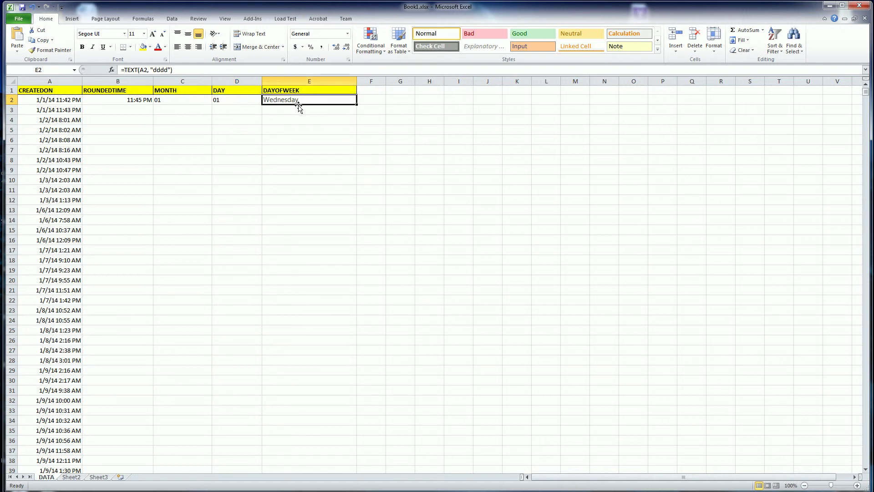
drag(136, 101, 354, 229)
Fill the B–E formulas down to row 8433, then return to the top to check the DAY values.
click(134, 111)
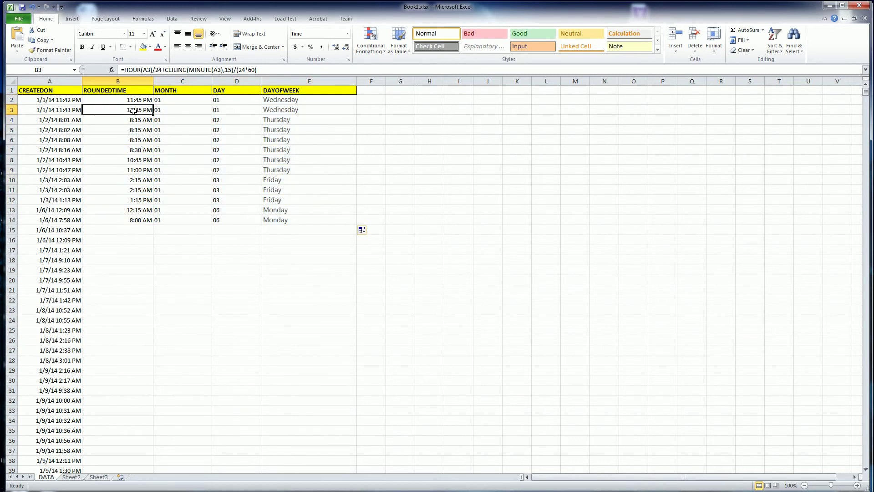
click(129, 120)
drag(129, 127, 299, 413)
click(230, 231)
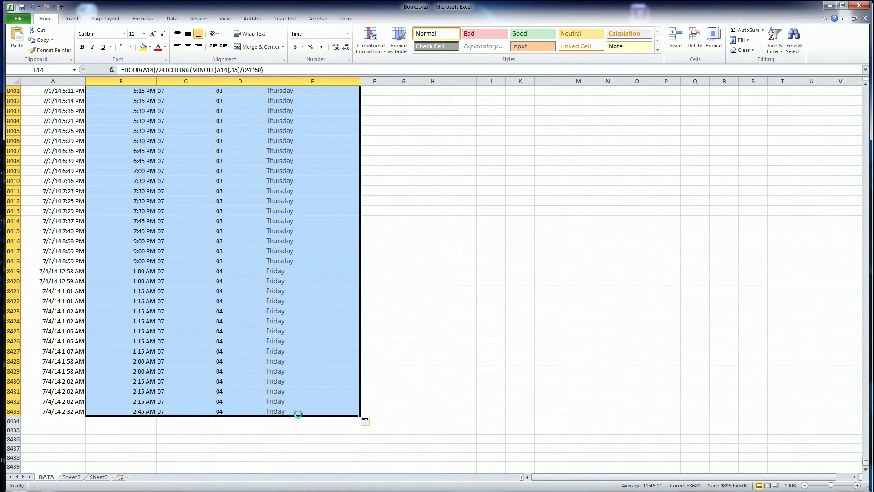
click(431, 391)
scroll(440, 395, up, 6)
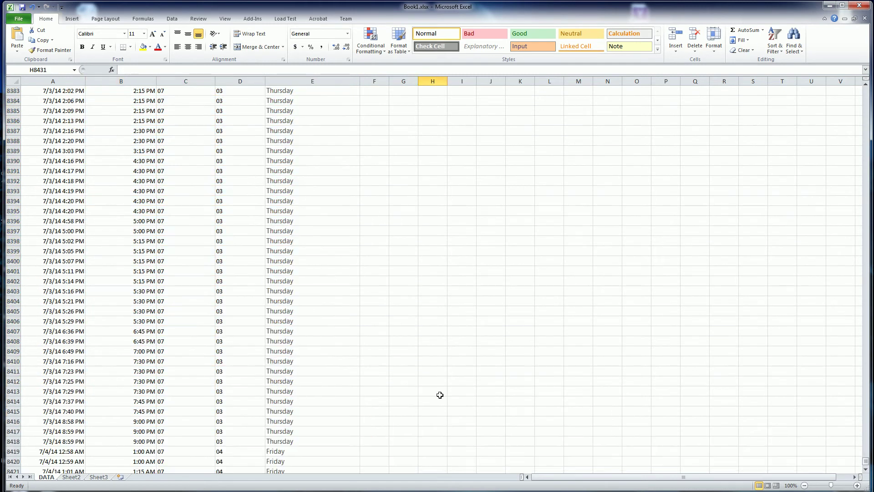
drag(862, 460, 856, 93)
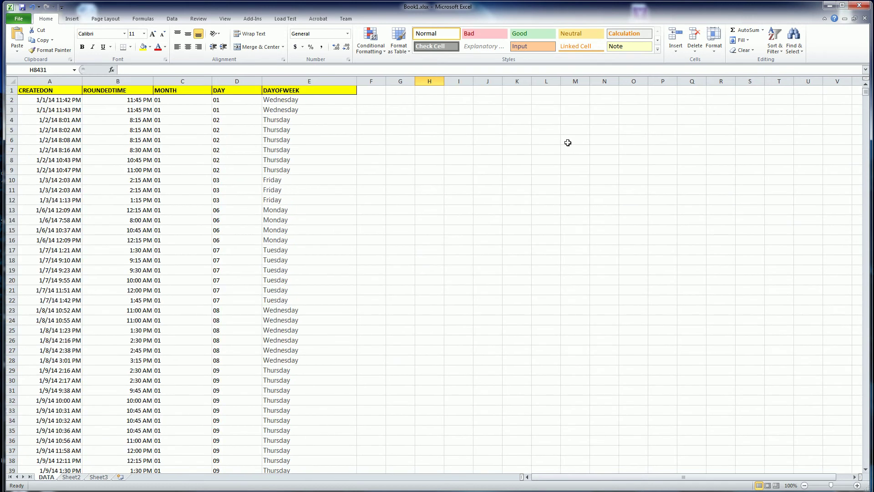
click(231, 142)
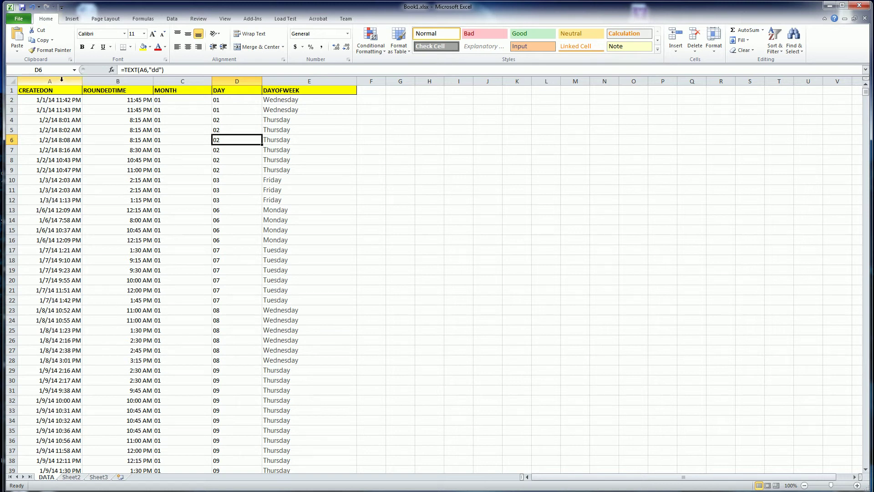
Insert a PivotTable from columns A:E of the DATA sheet on a new worksheet.
drag(61, 79, 310, 81)
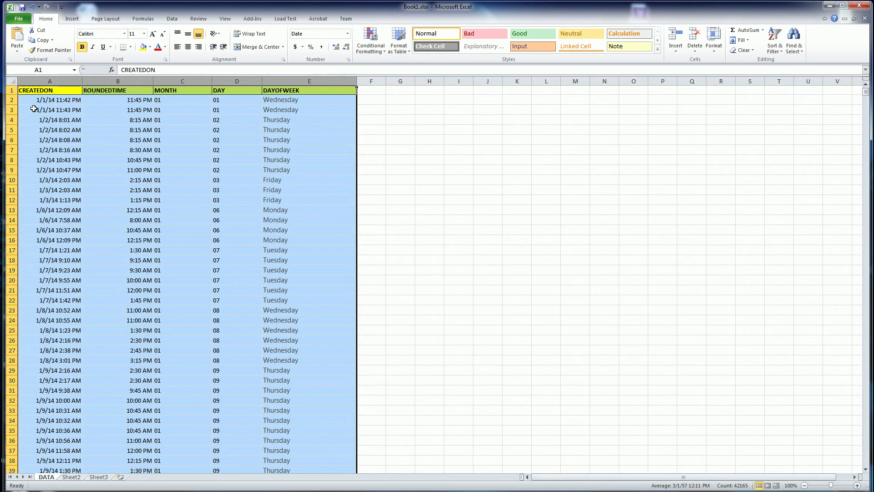
click(72, 21)
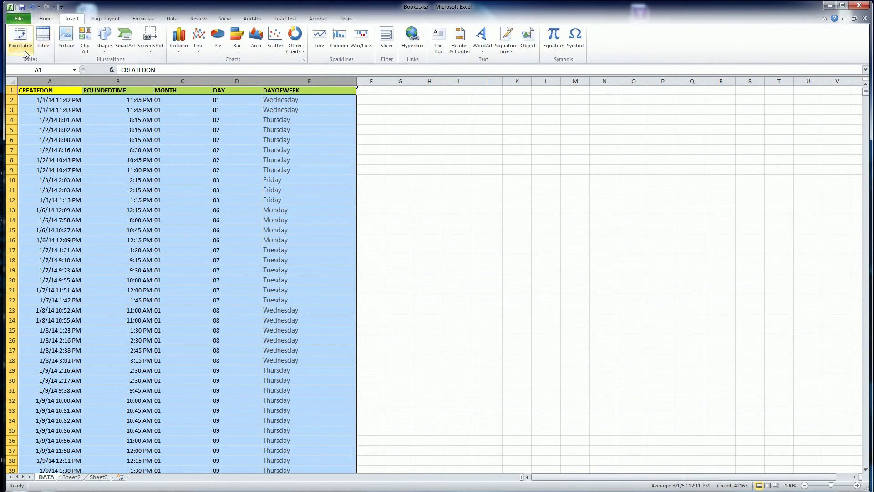
click(20, 51)
click(27, 61)
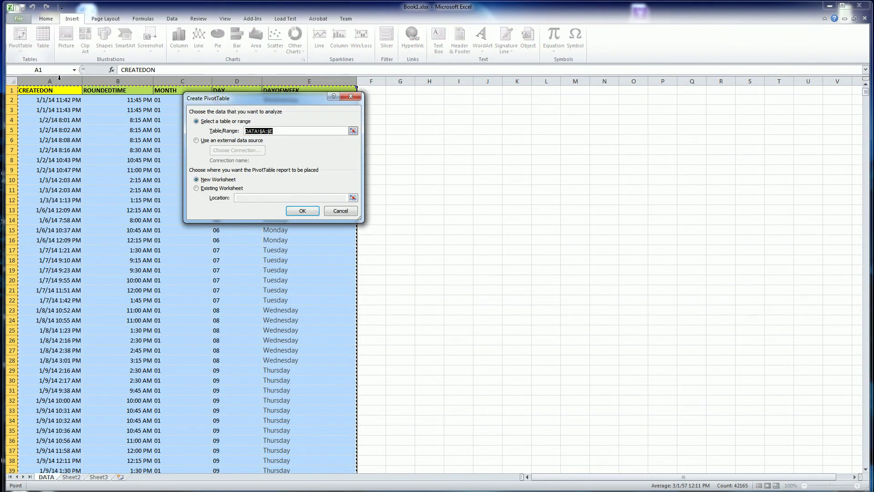
click(301, 211)
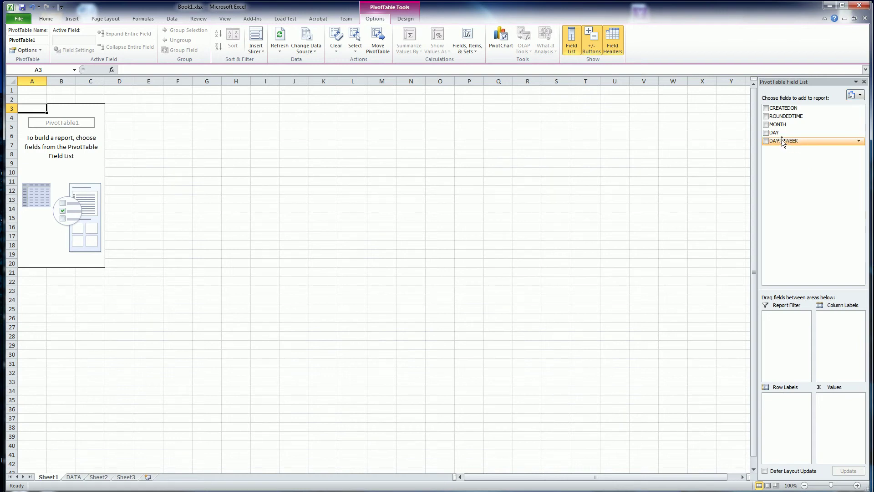
Set DAYOFWEEK as rows, MONTH as report filter, and Count of ROUNDEDTIME as values.
drag(783, 142, 781, 424)
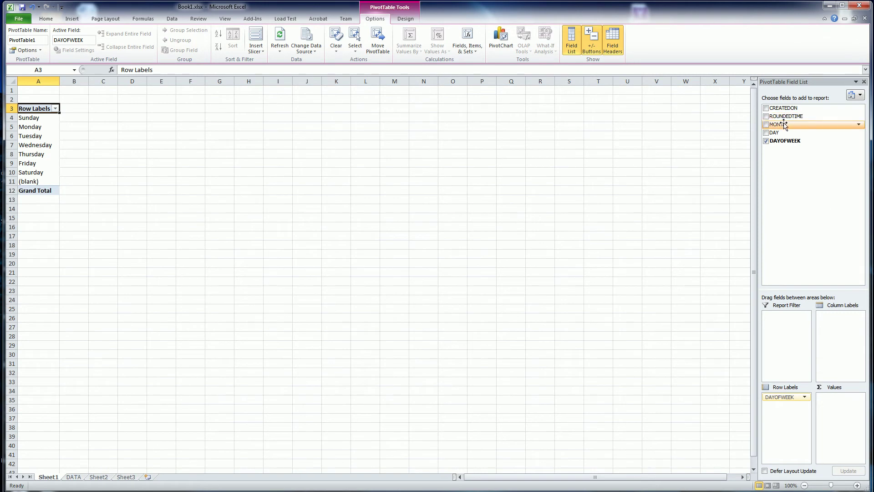
drag(784, 126, 783, 325)
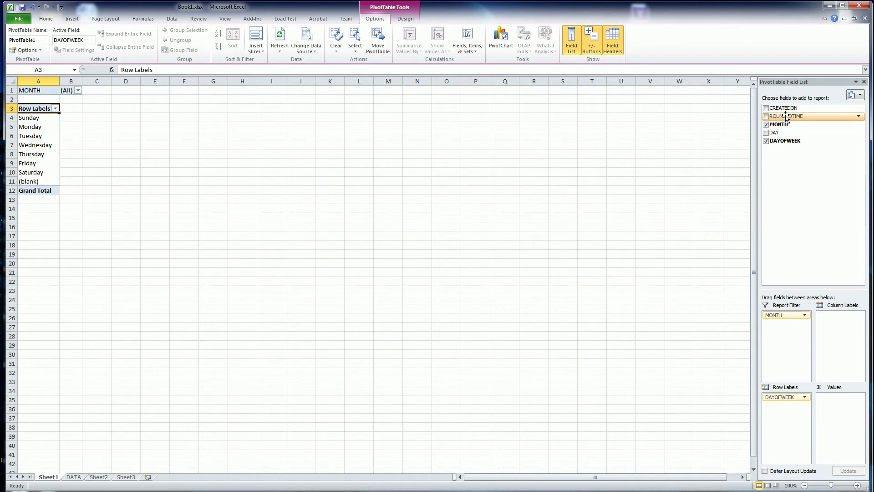
drag(788, 117, 832, 335)
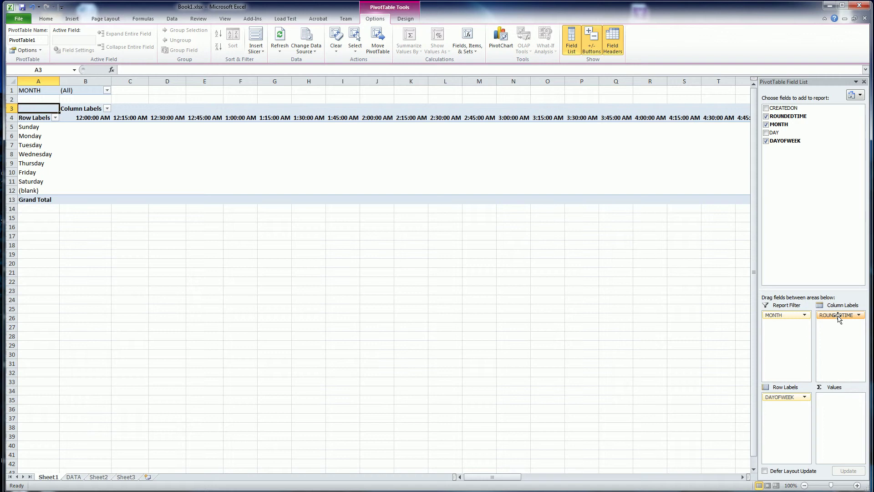
drag(838, 316, 840, 418)
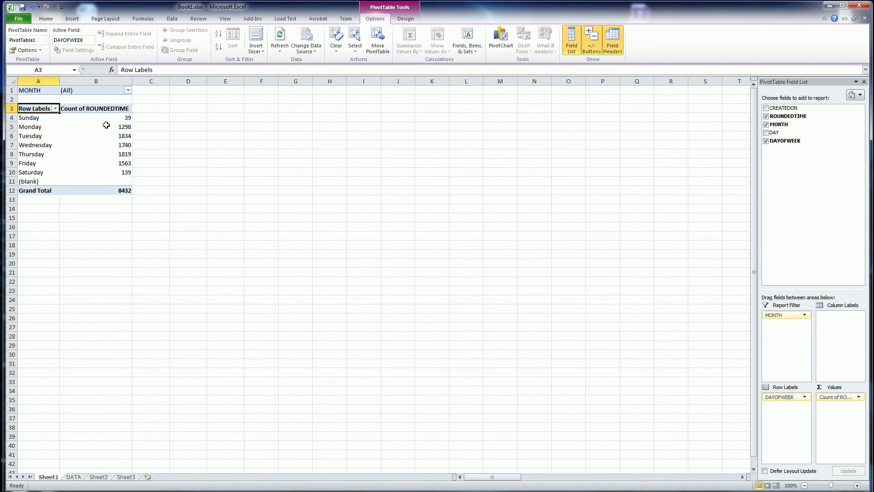
Check the weekday counts, from Sunday 39 to Saturday 139, with Grand Total 8432.
mouse_move(101, 120)
drag(113, 117, 114, 172)
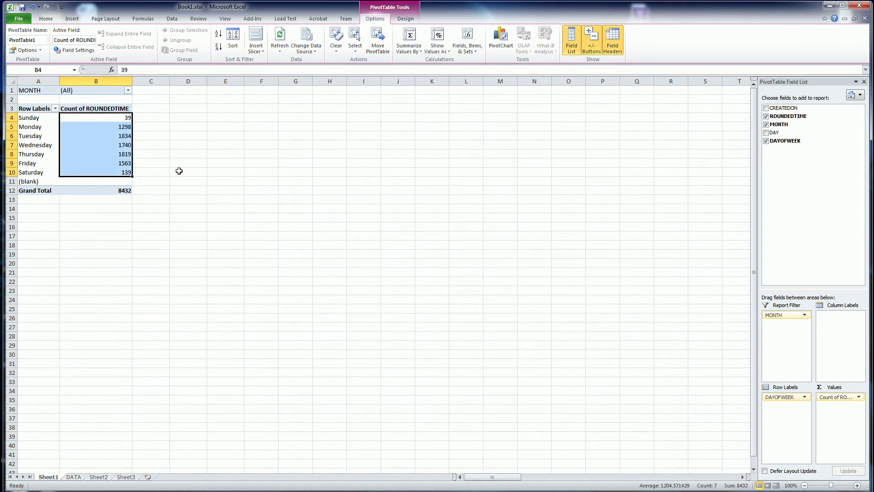
click(152, 154)
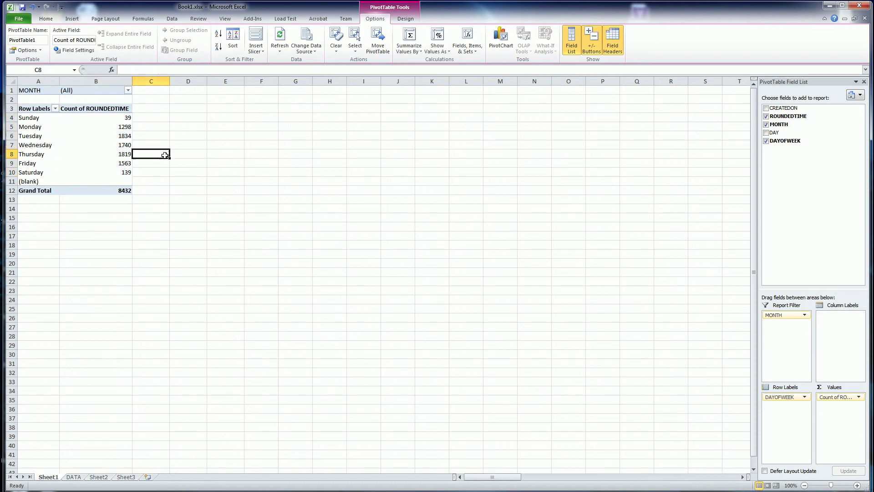
click(125, 117)
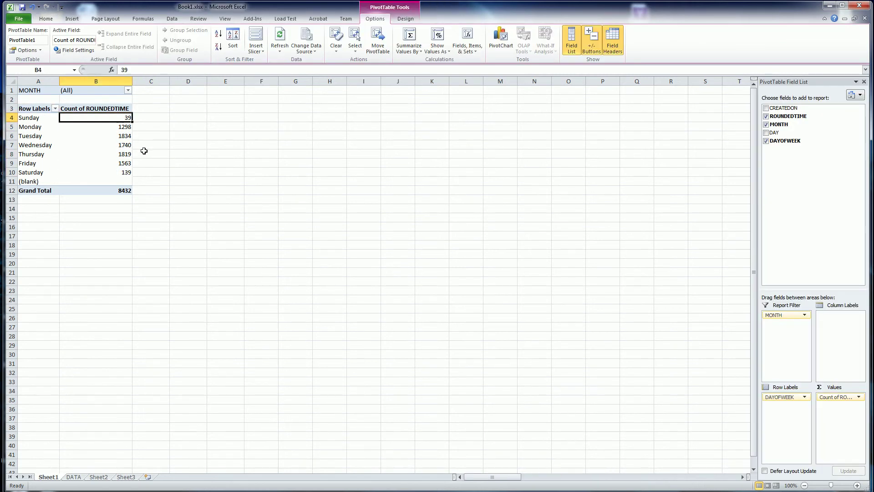
click(114, 173)
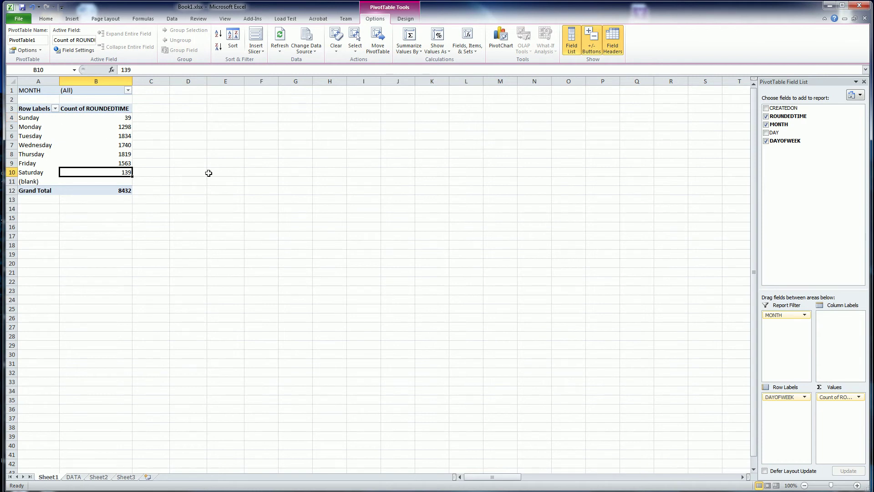
click(75, 477)
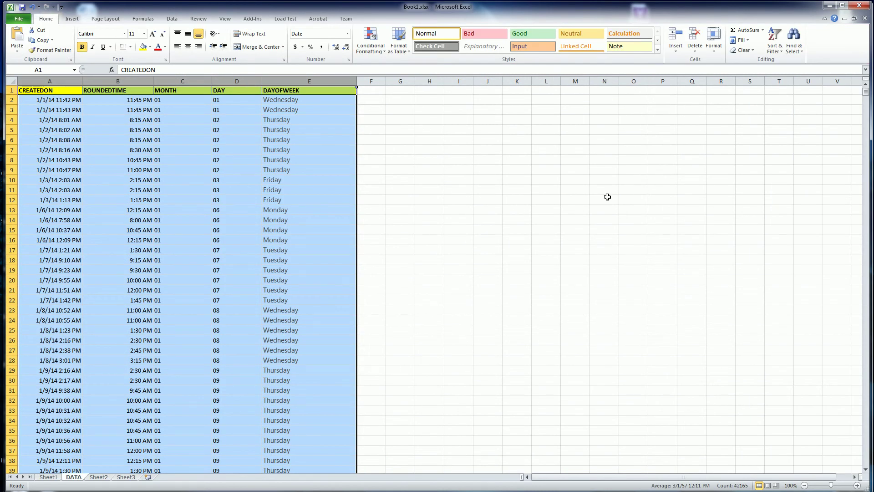
click(182, 154)
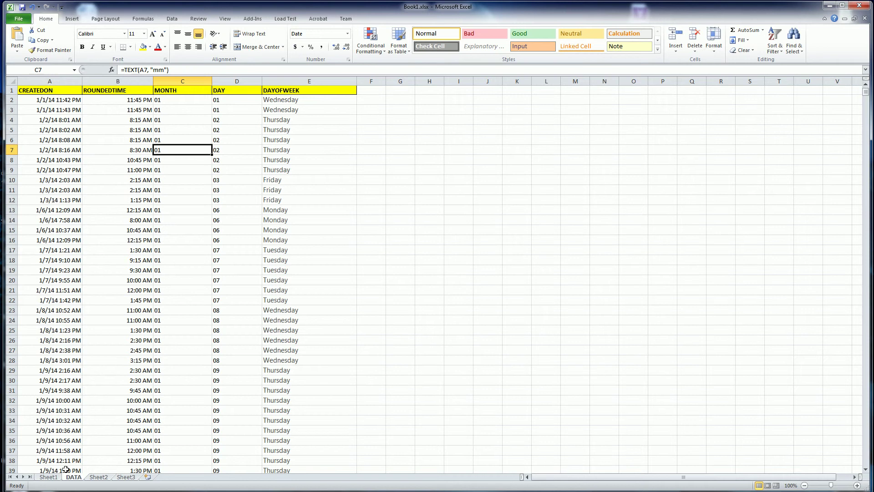
click(51, 478)
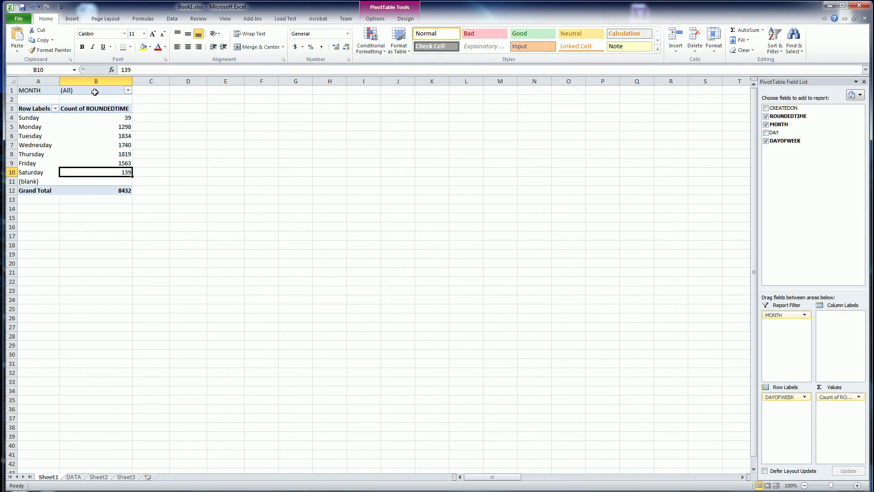
click(170, 125)
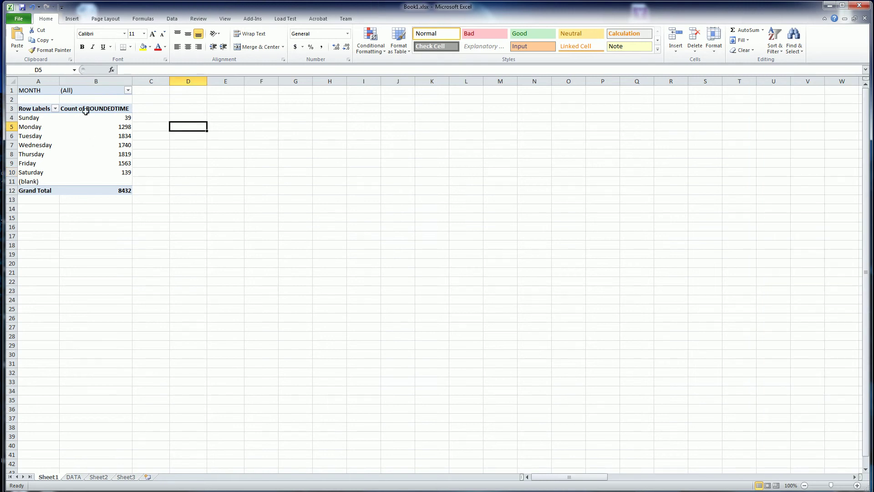
drag(49, 119, 121, 181)
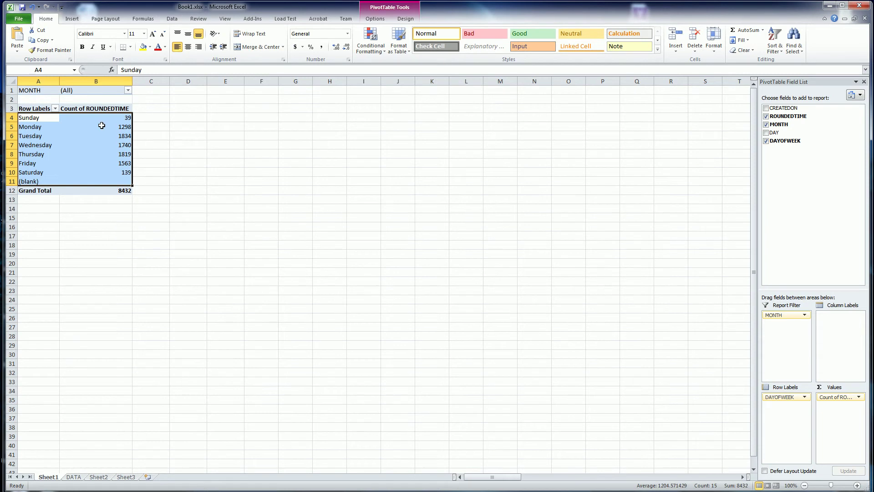
click(194, 272)
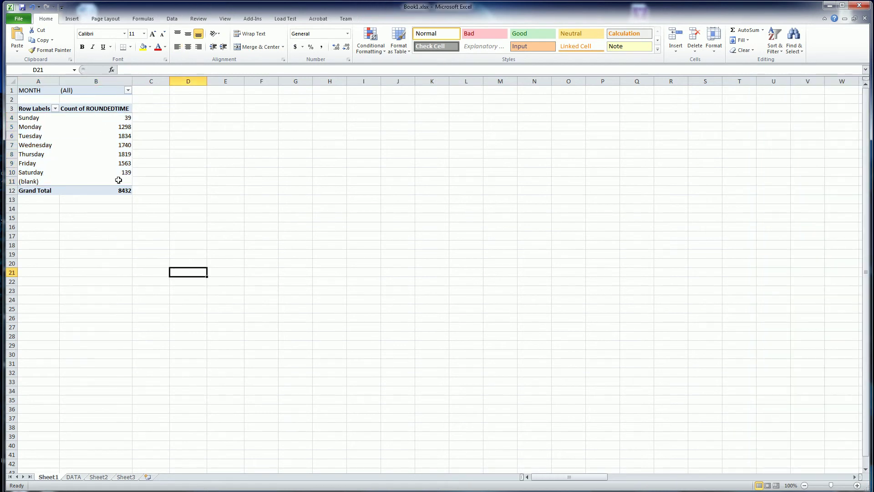
click(103, 117)
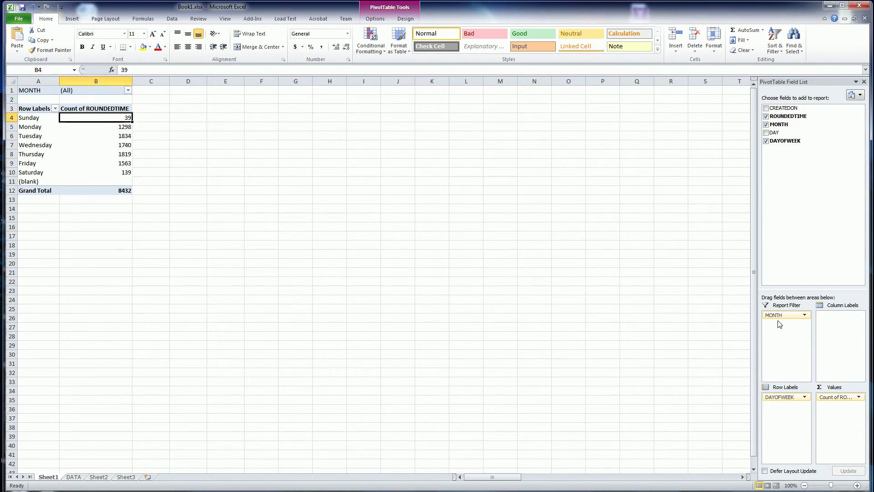
Move MONTH to Column Labels and check the monthly counts, with month 06 totalling 2259.
drag(779, 316, 835, 328)
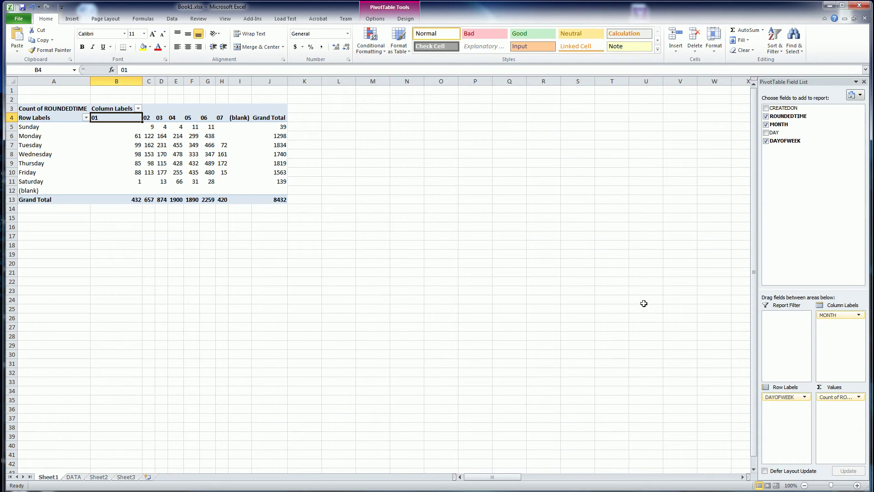
click(150, 254)
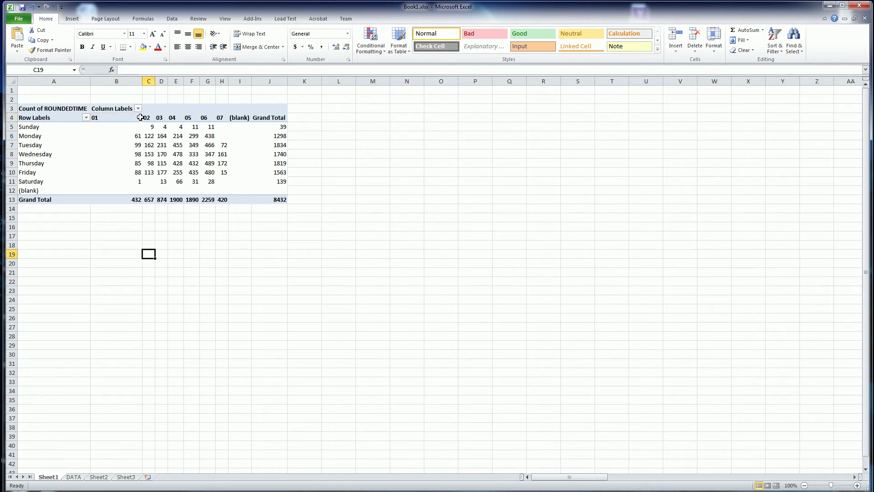
drag(119, 117, 220, 120)
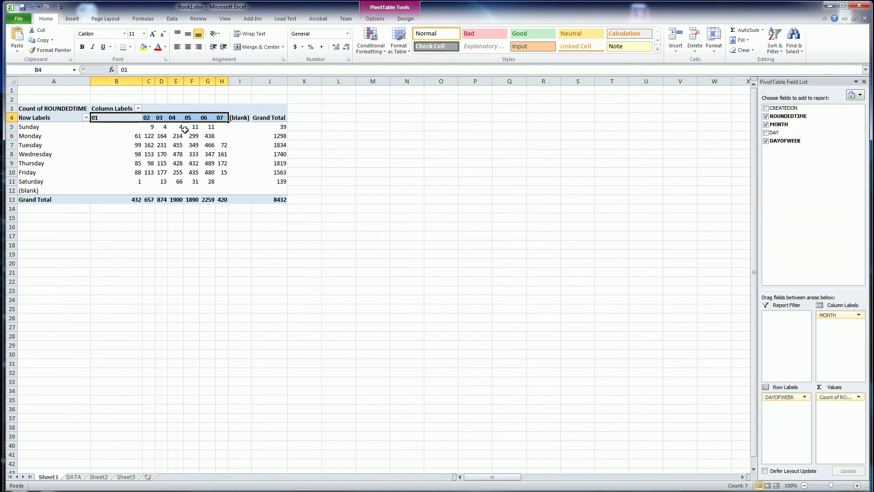
click(198, 219)
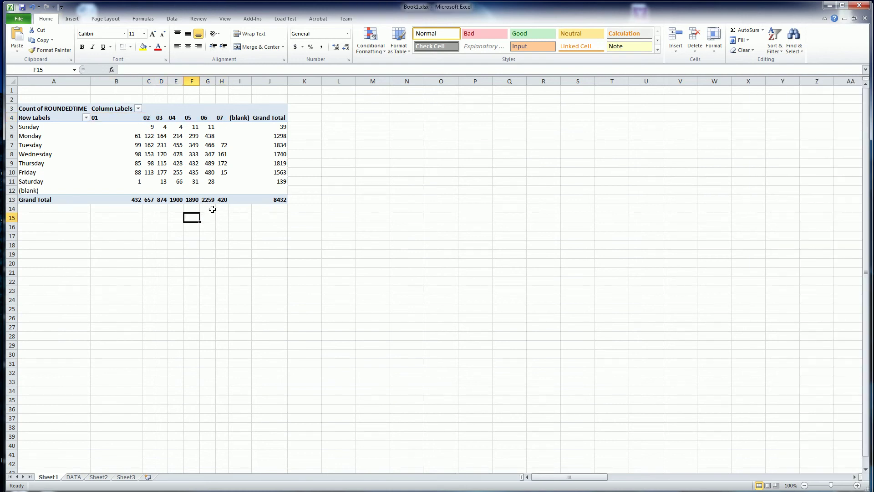
click(211, 201)
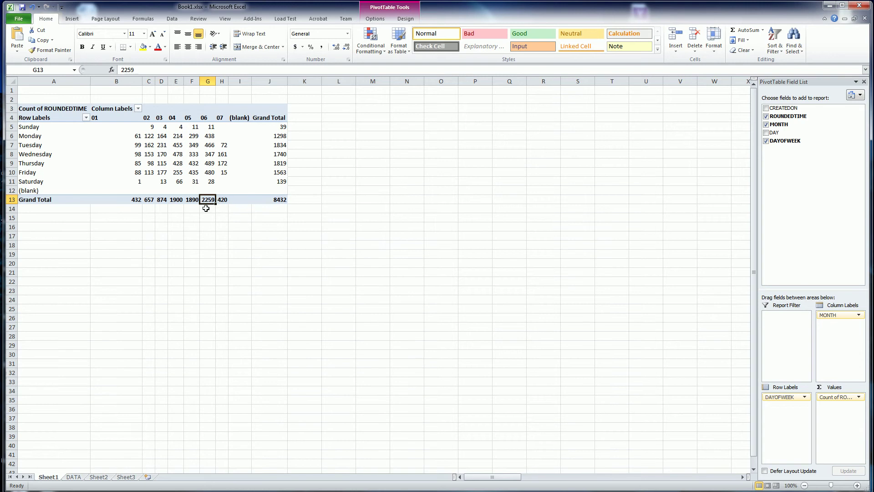
click(593, 282)
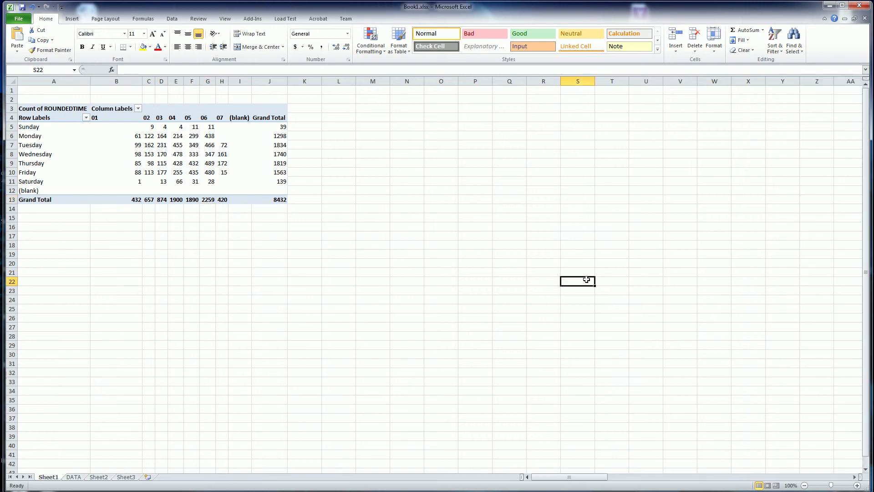
click(119, 155)
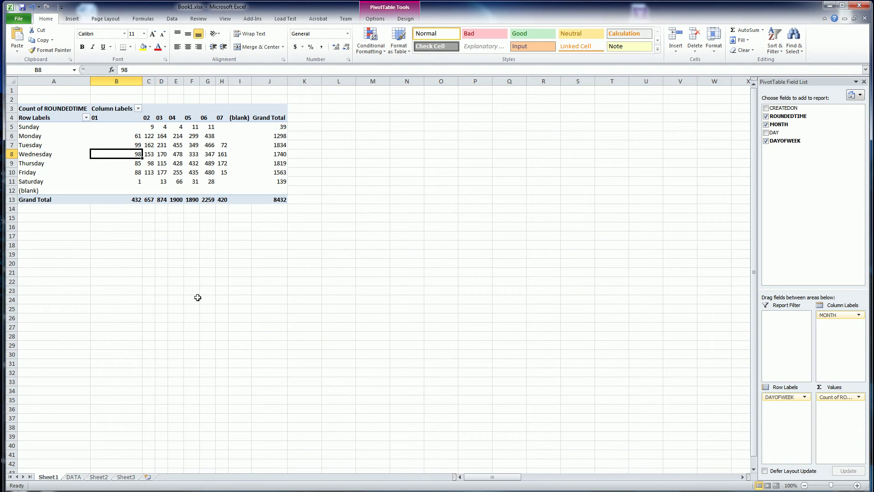
Rename the pivot table sheet to 'DayOfWeek'.
double_click(49, 478)
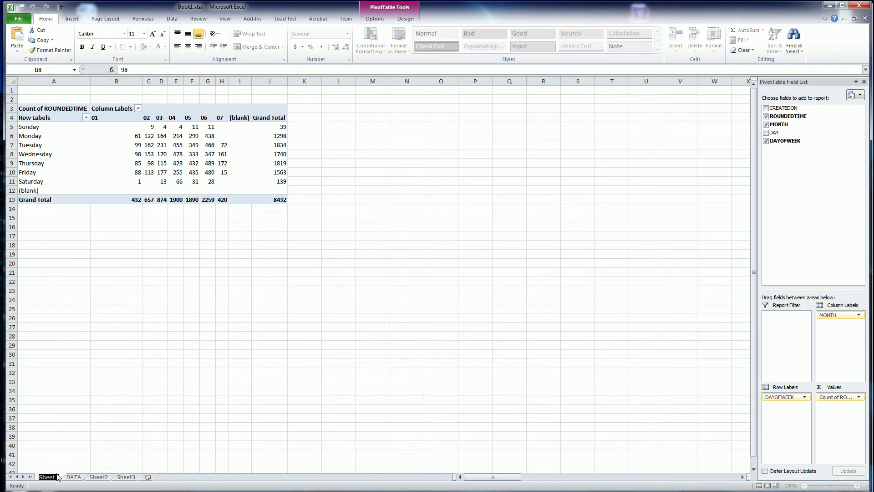
text(Day)
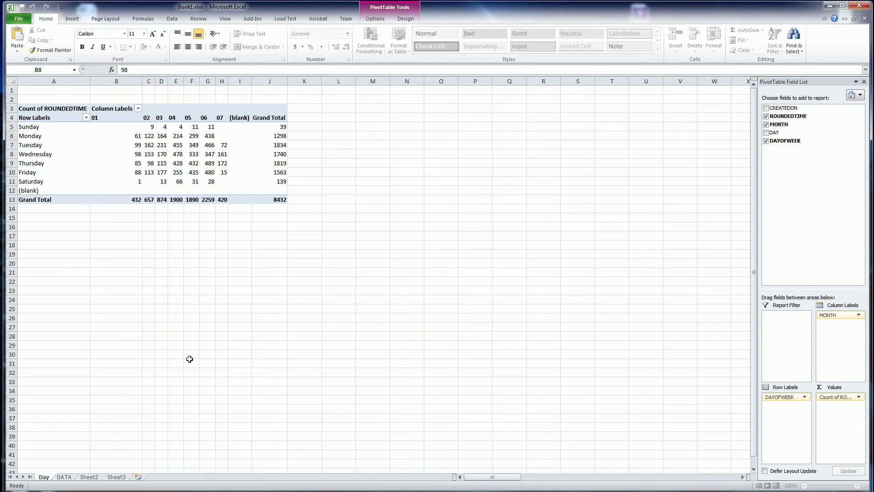
text(OfWe)
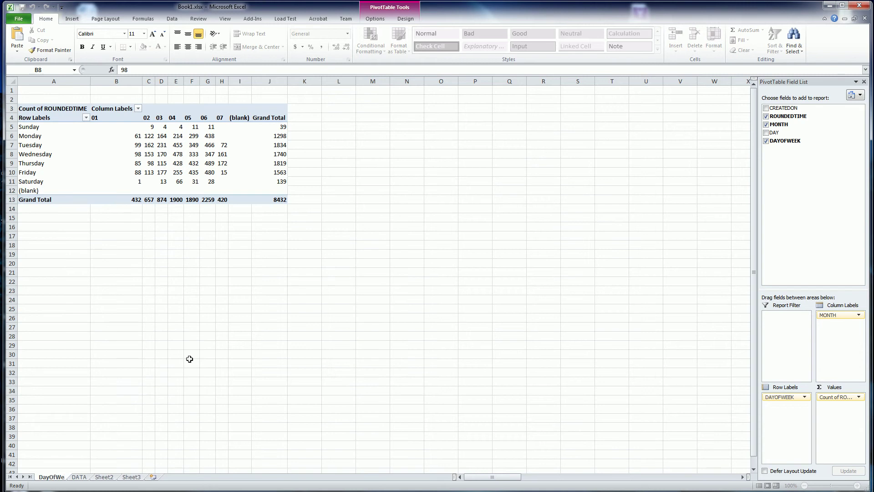
text(ek)
click(189, 359)
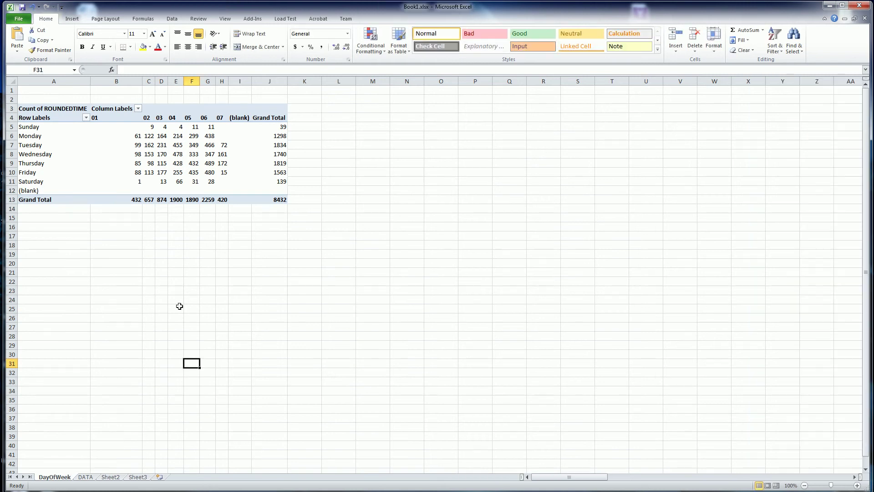
Insert a PivotTable with PivotChart from DATA columns A:E on a new sheet.
click(86, 478)
drag(62, 81, 310, 81)
click(68, 20)
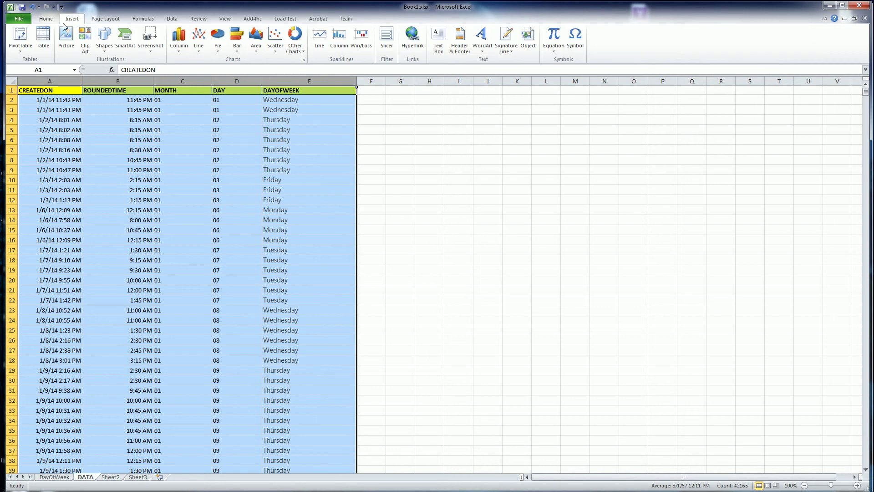
click(20, 47)
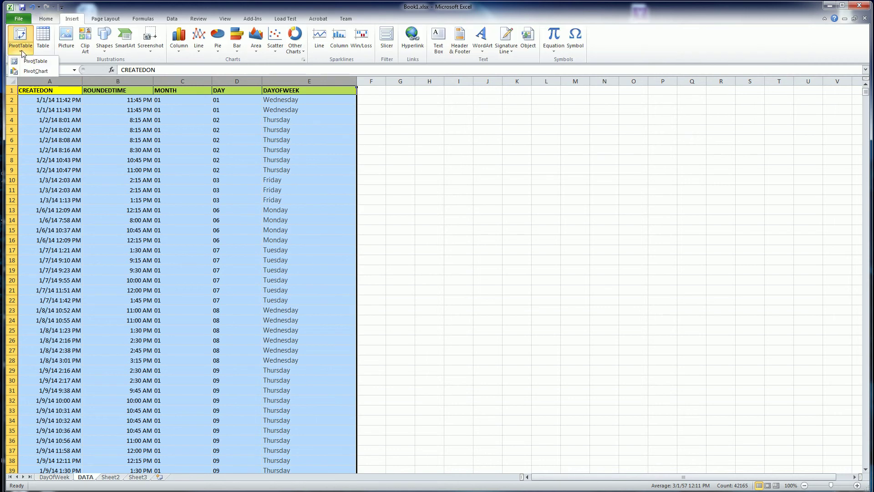
click(30, 72)
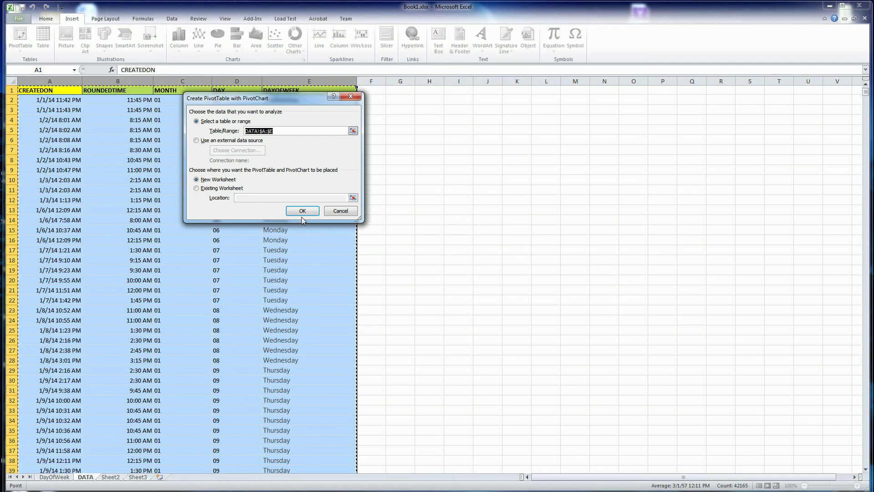
click(302, 213)
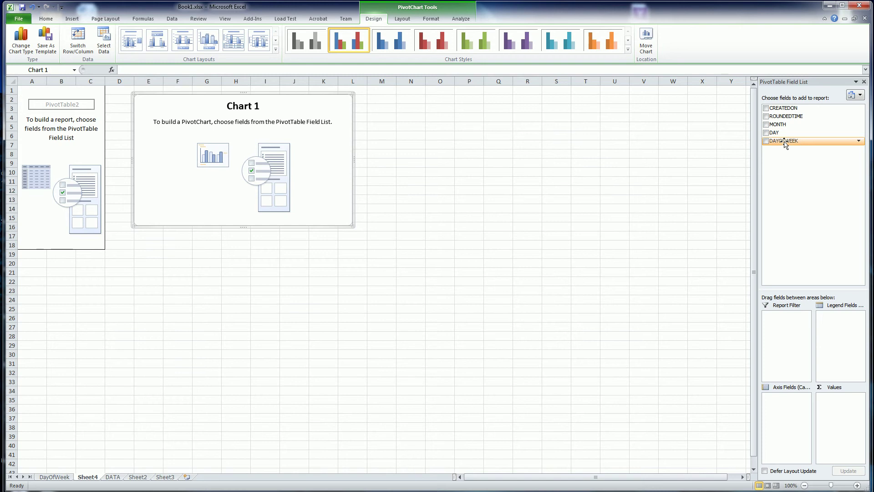
Put ROUNDEDTIME on the chart's axis and DAYOFWEEK as the legend series.
drag(784, 142, 794, 164)
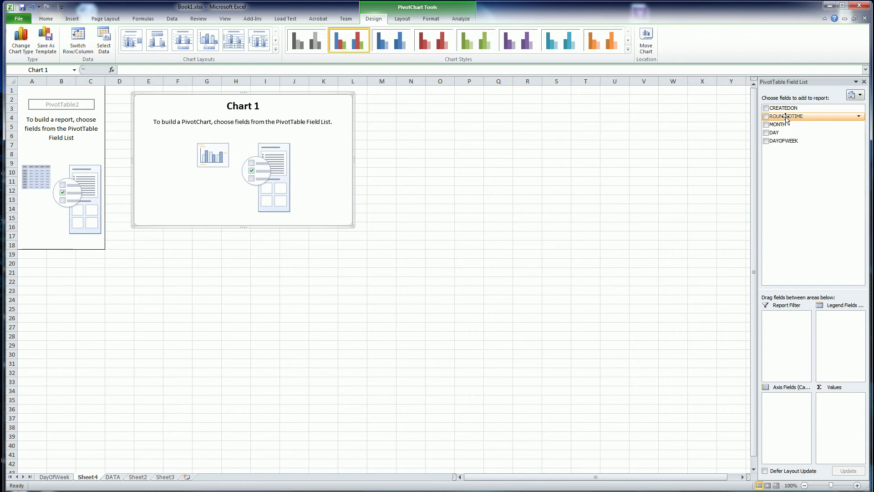
drag(787, 119, 847, 339)
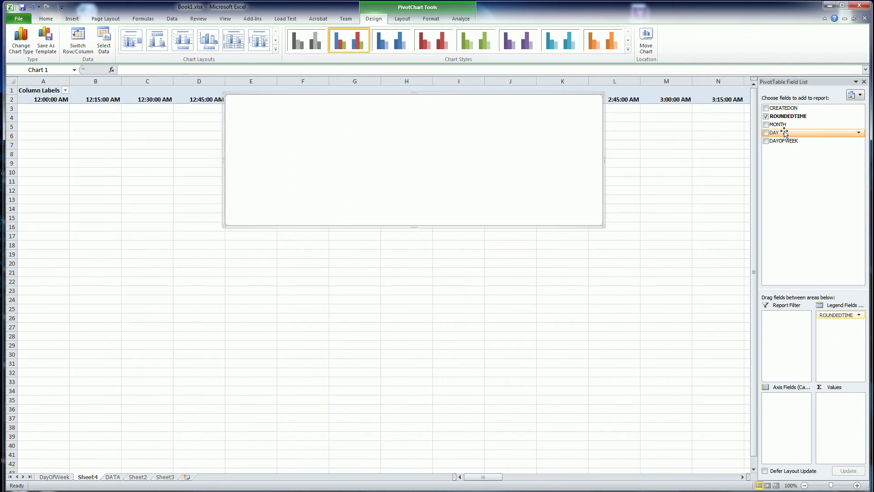
drag(783, 141, 782, 407)
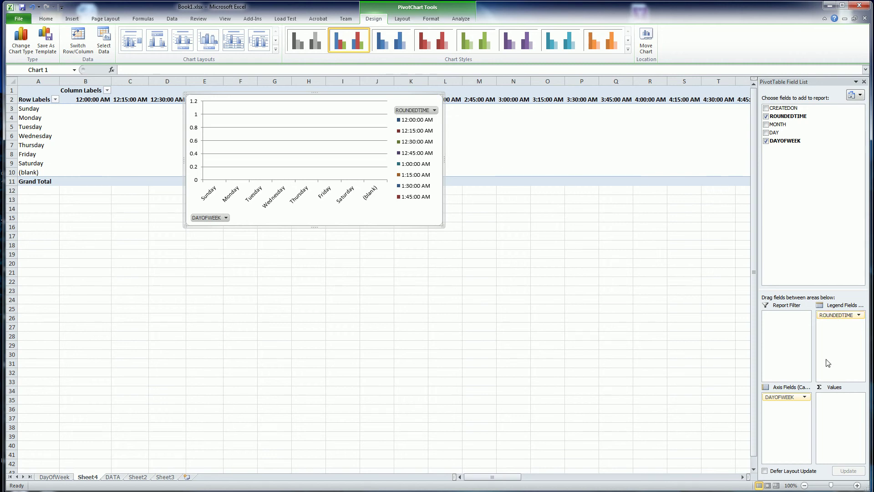
drag(793, 397, 777, 425)
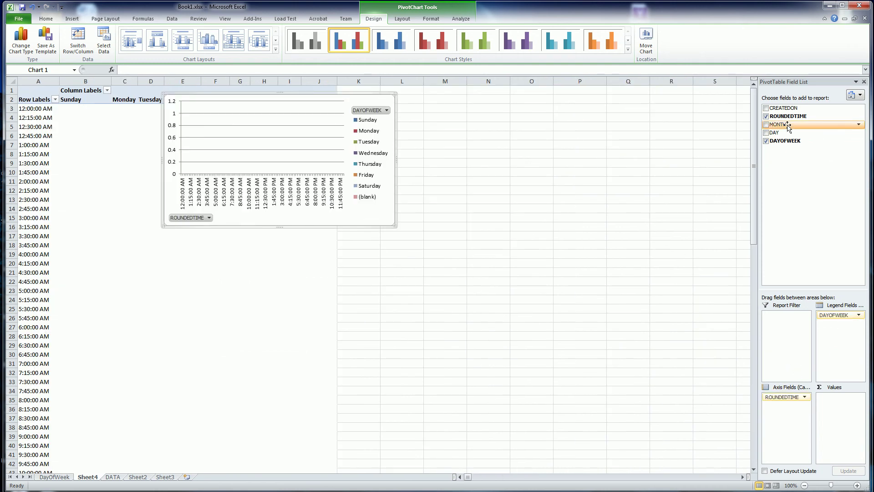
Add MONTH as report filter and Count of ROUNDEDTIME as values, then enlarge the chart.
drag(787, 124, 784, 334)
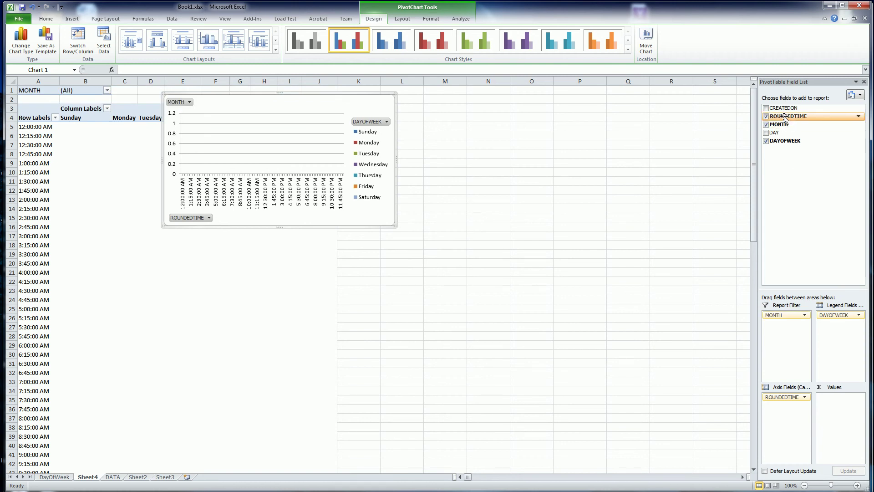
drag(784, 117, 845, 428)
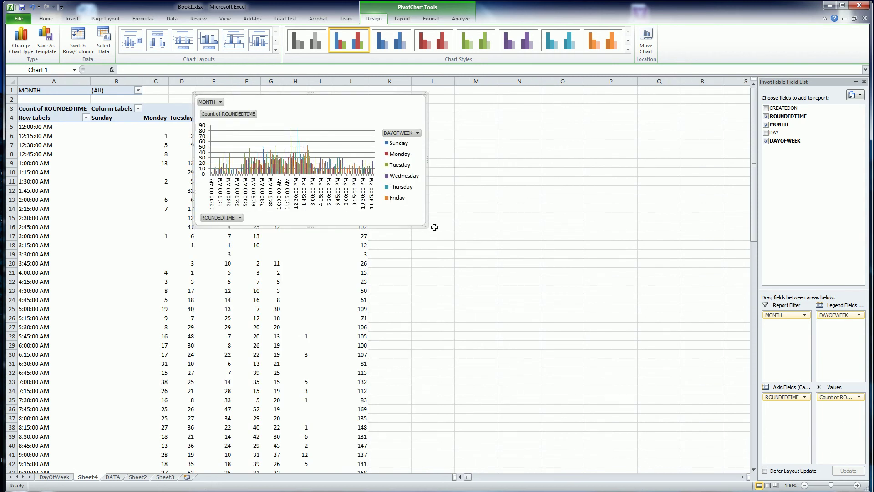
drag(426, 227, 687, 403)
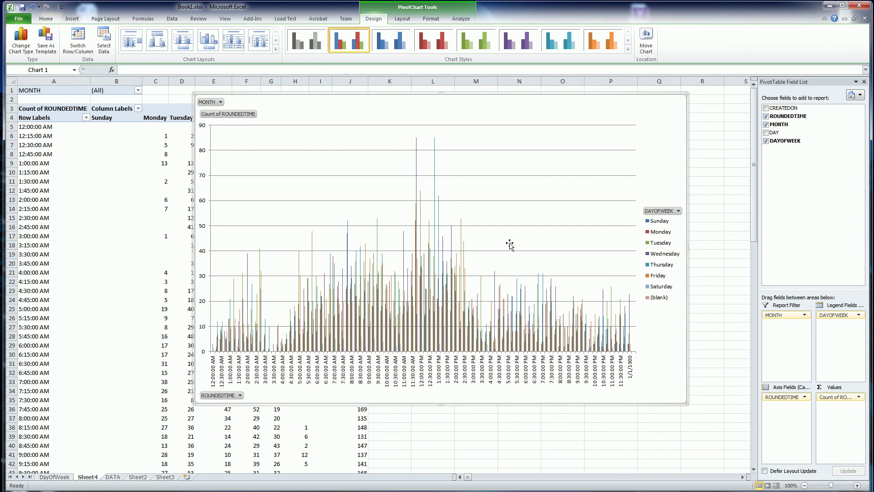
Change the PivotChart type to the first Line subtype.
click(484, 217)
right_click(484, 218)
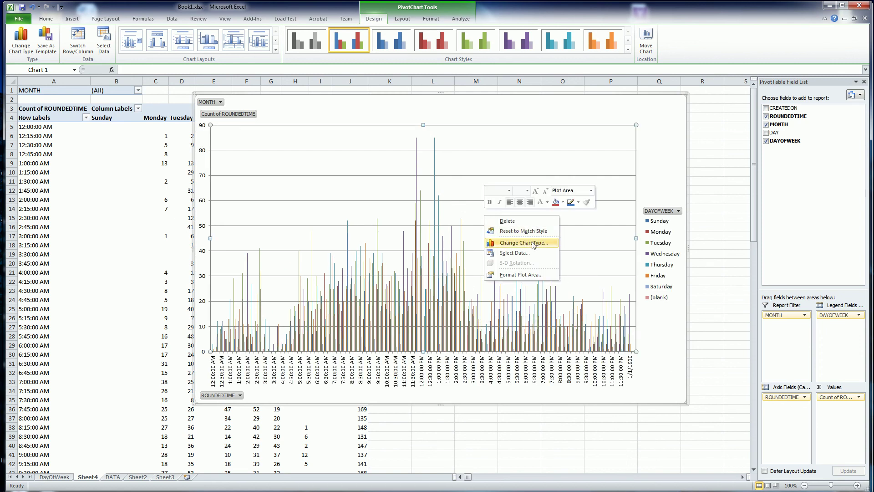
click(521, 244)
click(386, 281)
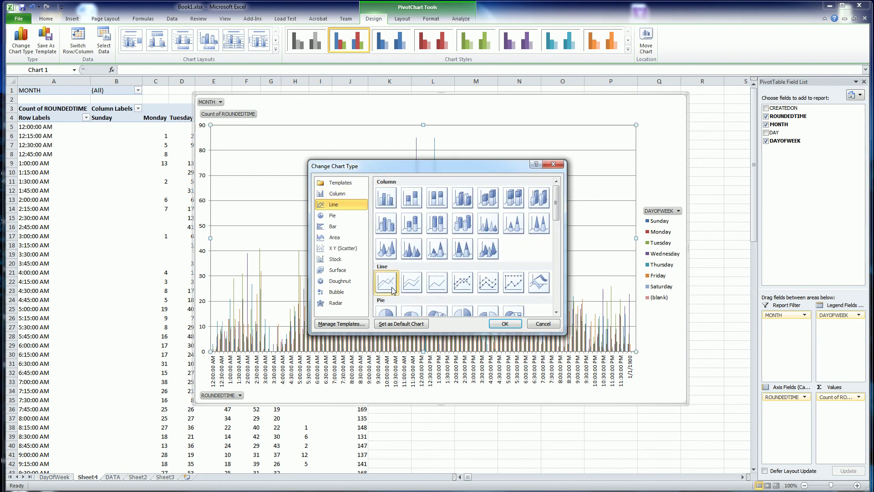
click(505, 324)
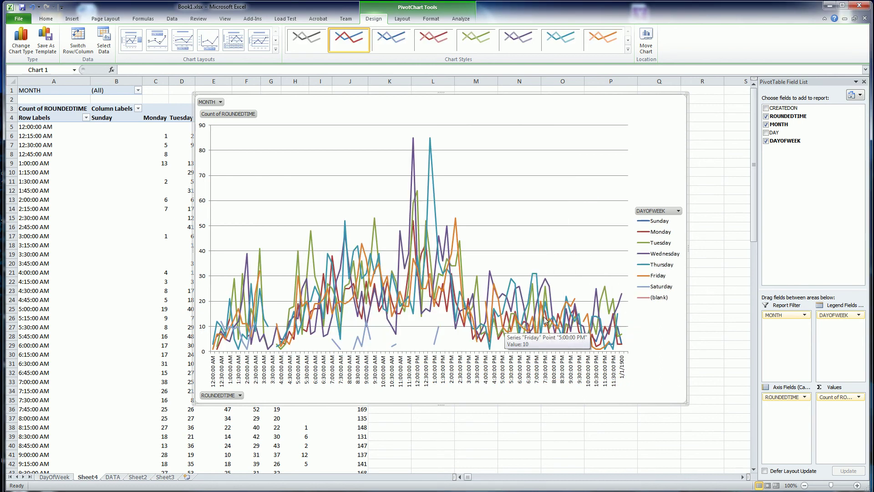
Reopen the Change Chart Type dialog and close it without changes.
right_click(477, 217)
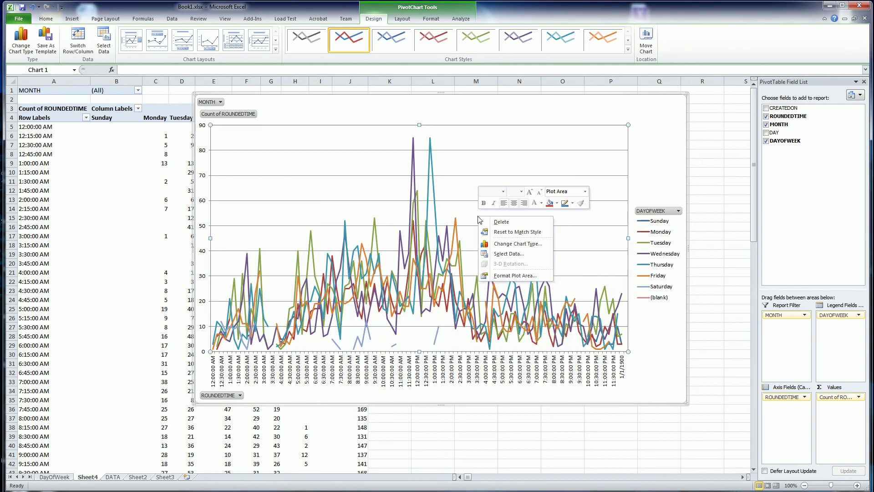
click(511, 244)
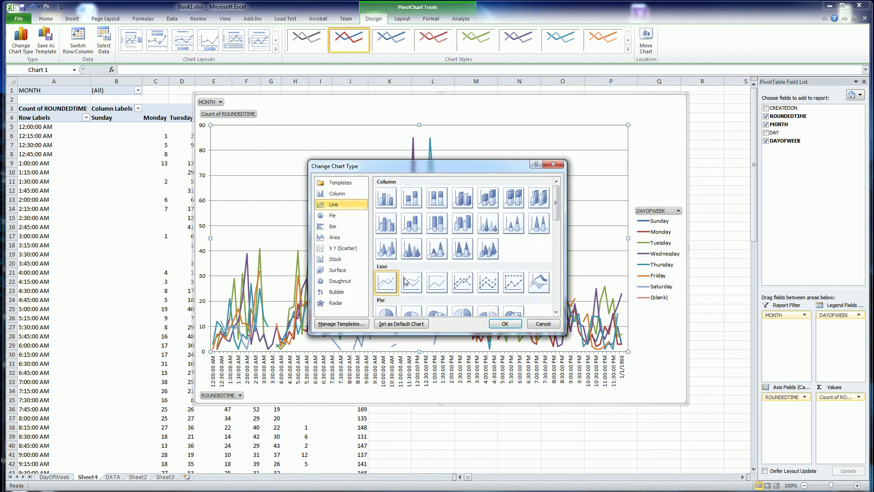
click(554, 165)
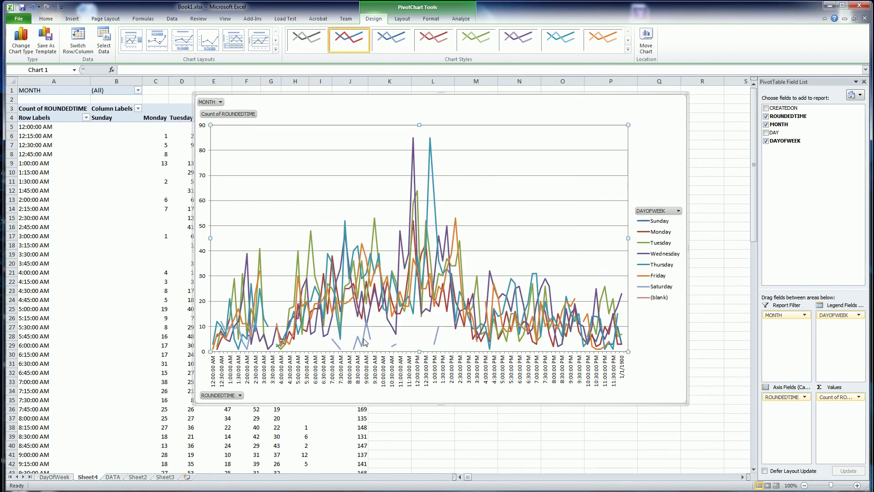
mouse_move(597, 337)
Filter DAYOFWEEK to the weekend only by excluding Monday through Friday.
click(678, 211)
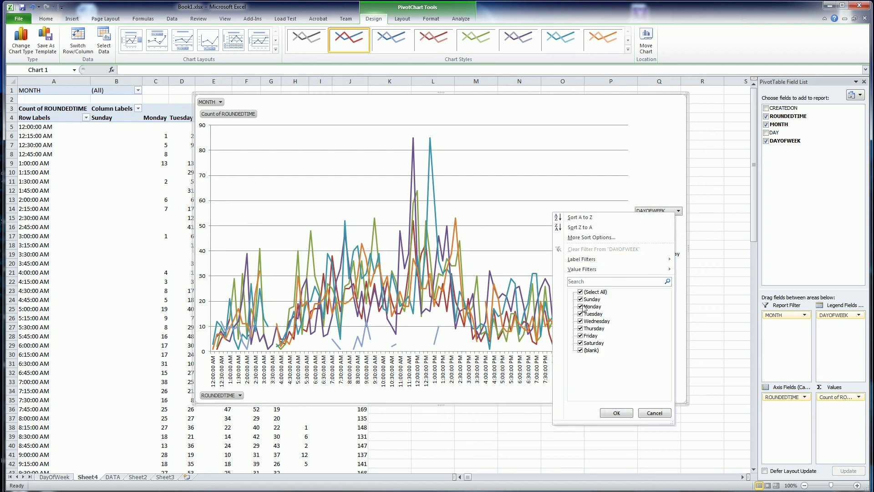
click(581, 307)
click(581, 313)
click(581, 321)
click(581, 328)
click(581, 335)
click(617, 412)
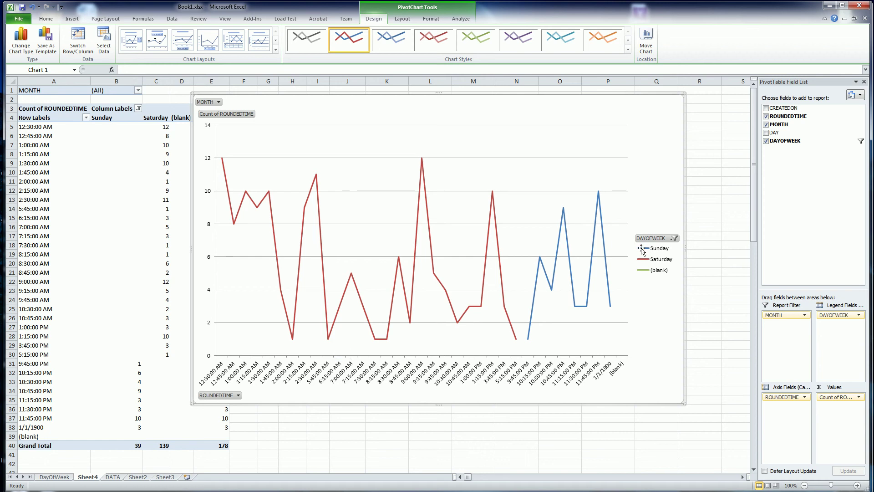
Change the DAYOFWEEK filter to Monday–Friday, excluding Sunday, Saturday and (blank).
click(673, 238)
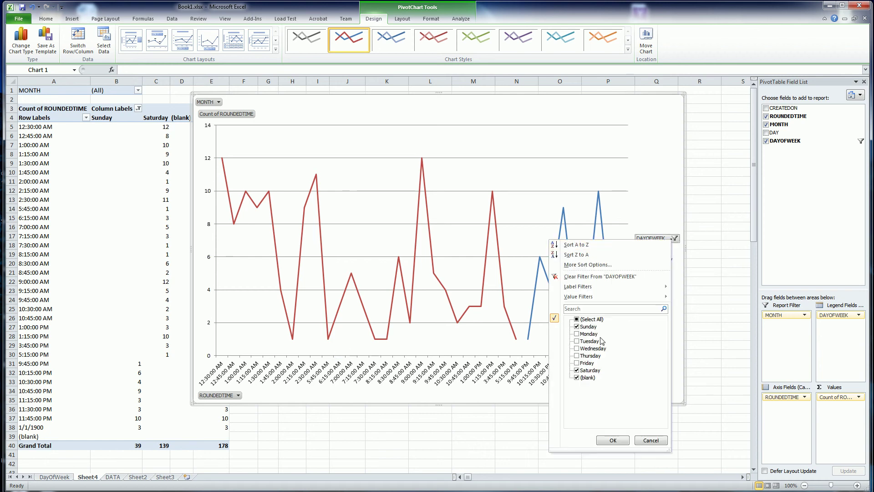
click(577, 327)
click(577, 378)
click(577, 334)
click(577, 341)
click(577, 349)
click(577, 356)
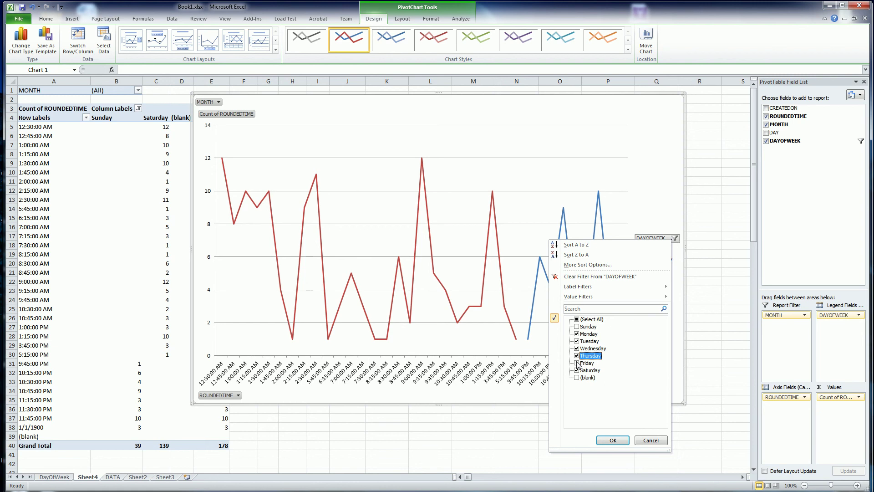
click(577, 363)
click(577, 370)
click(613, 440)
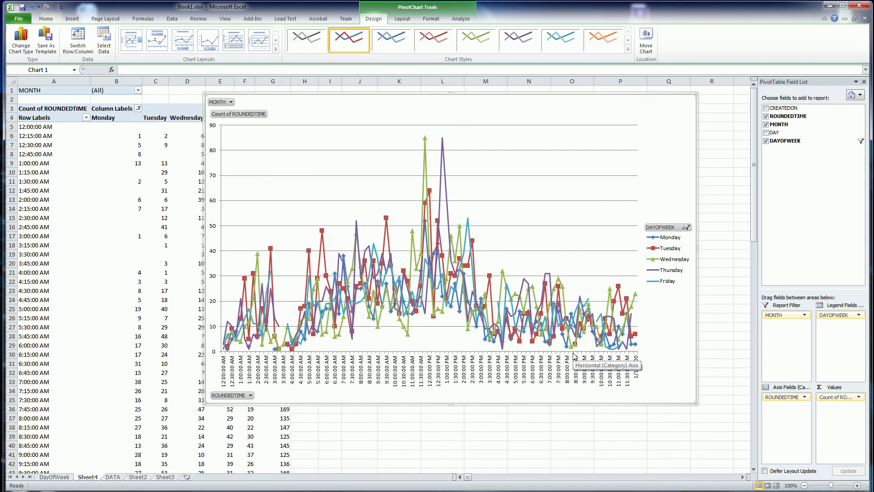
Enable multiple-item selection in the MONTH filter and keep only month 01.
click(221, 103)
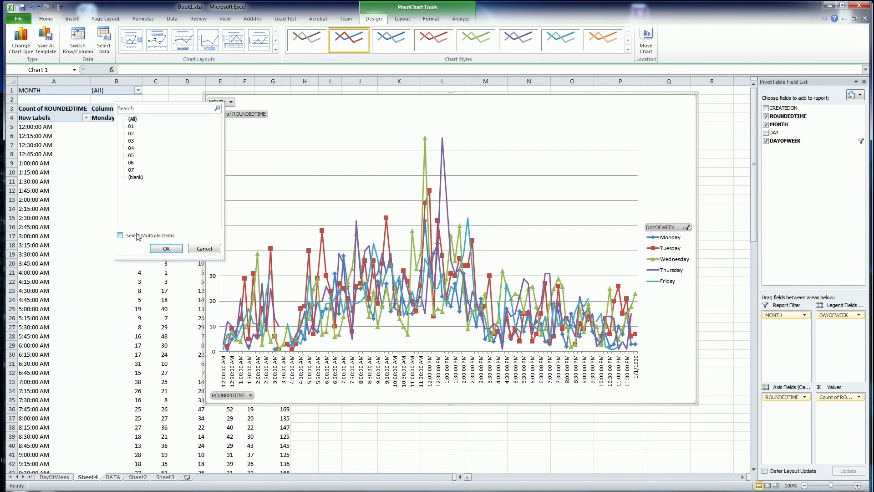
click(121, 235)
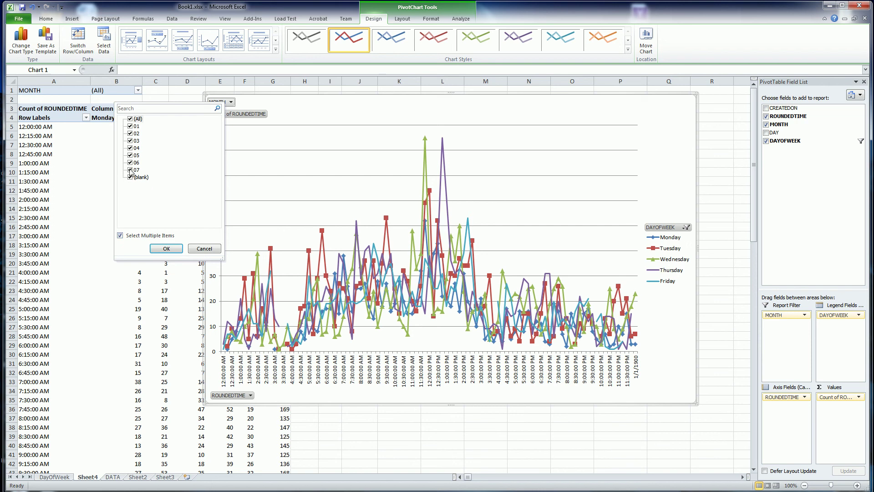
click(130, 133)
click(129, 140)
click(130, 148)
click(130, 155)
click(130, 162)
click(131, 169)
click(130, 177)
click(166, 249)
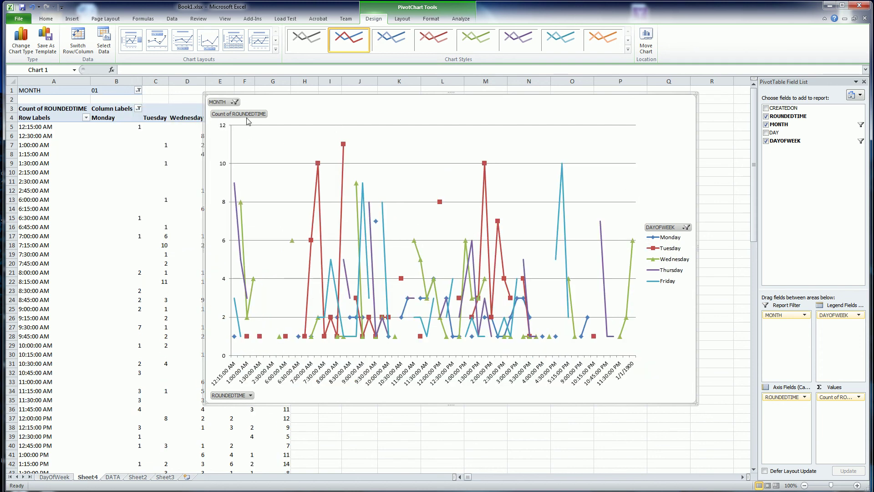
Add months 05, 06 and 07 to the MONTH filter alongside 01.
click(236, 103)
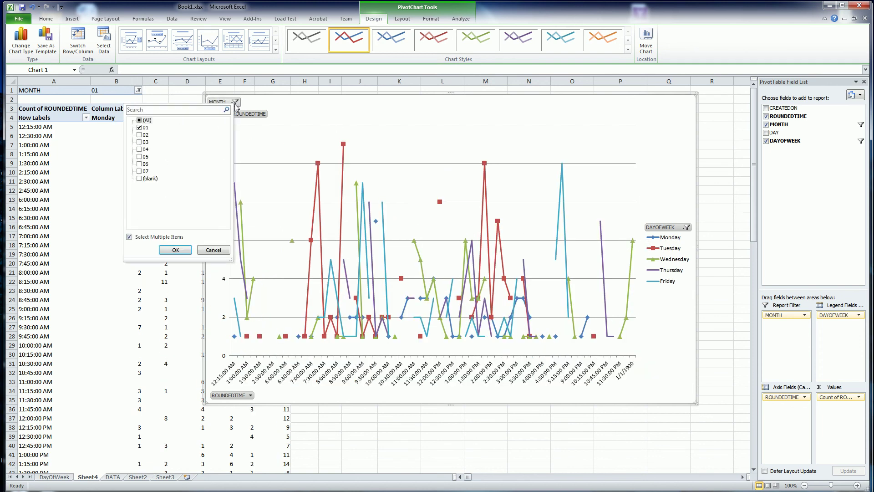
click(140, 135)
click(140, 135)
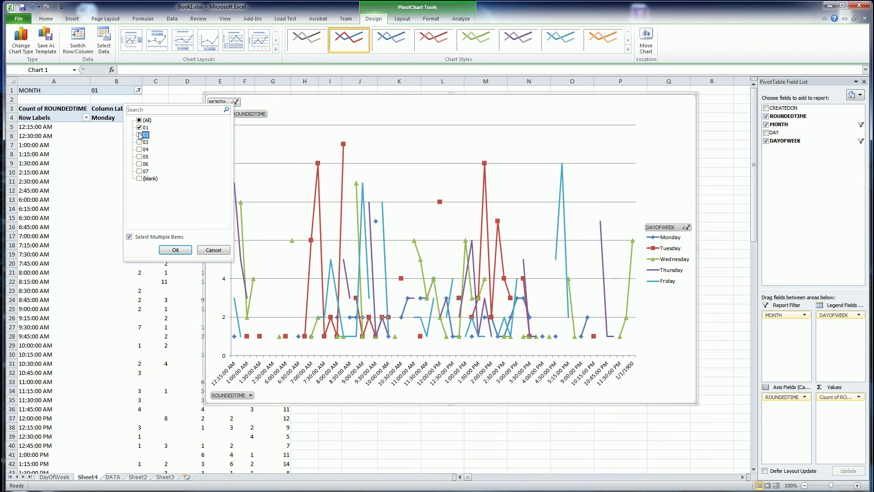
click(139, 157)
click(139, 164)
click(139, 171)
click(175, 250)
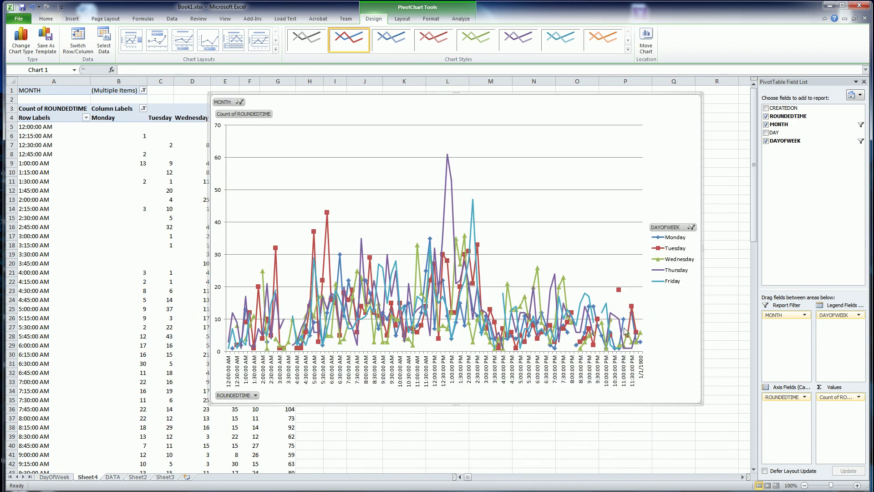